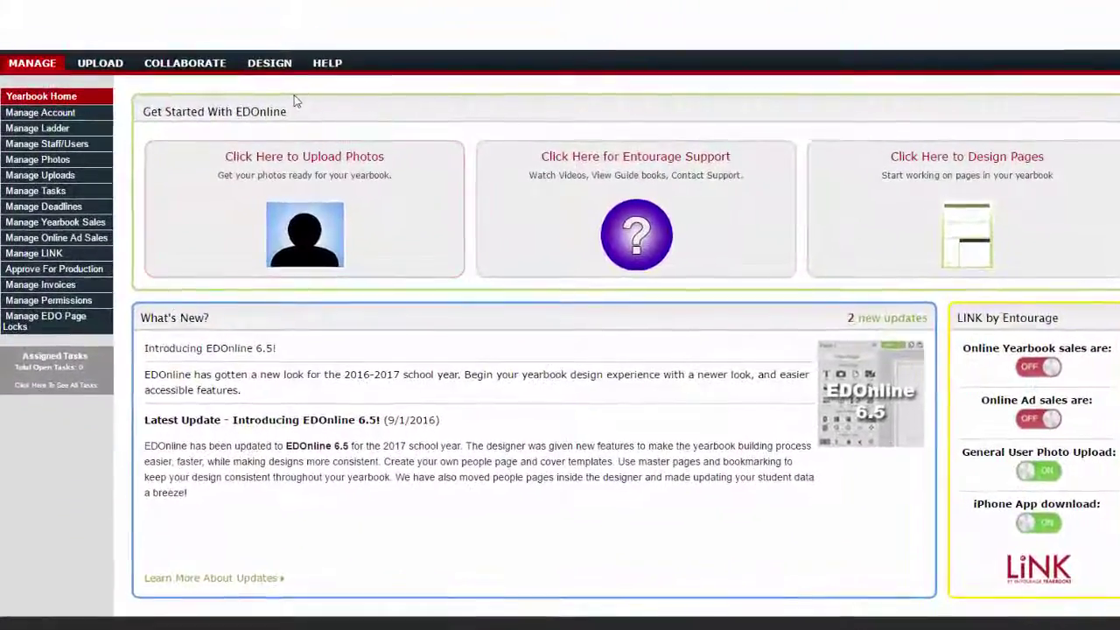
# Launch EDOnline - Page Design to show the Welcome to EDO 6.5 page and yearbook page list
pyautogui.moveTo(270, 63)
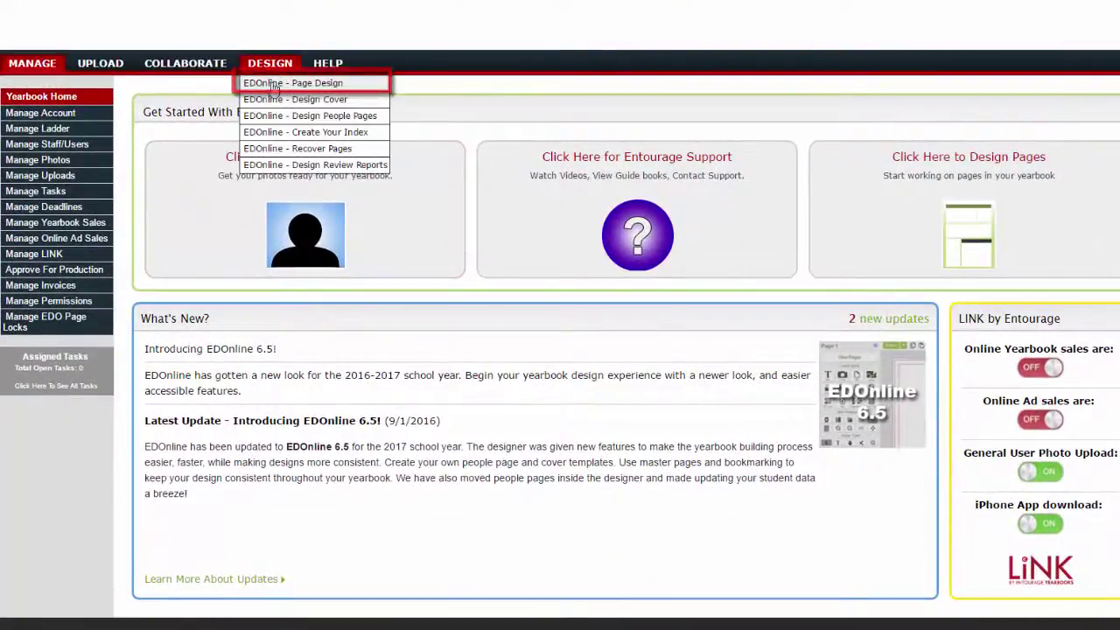
pyautogui.click(273, 85)
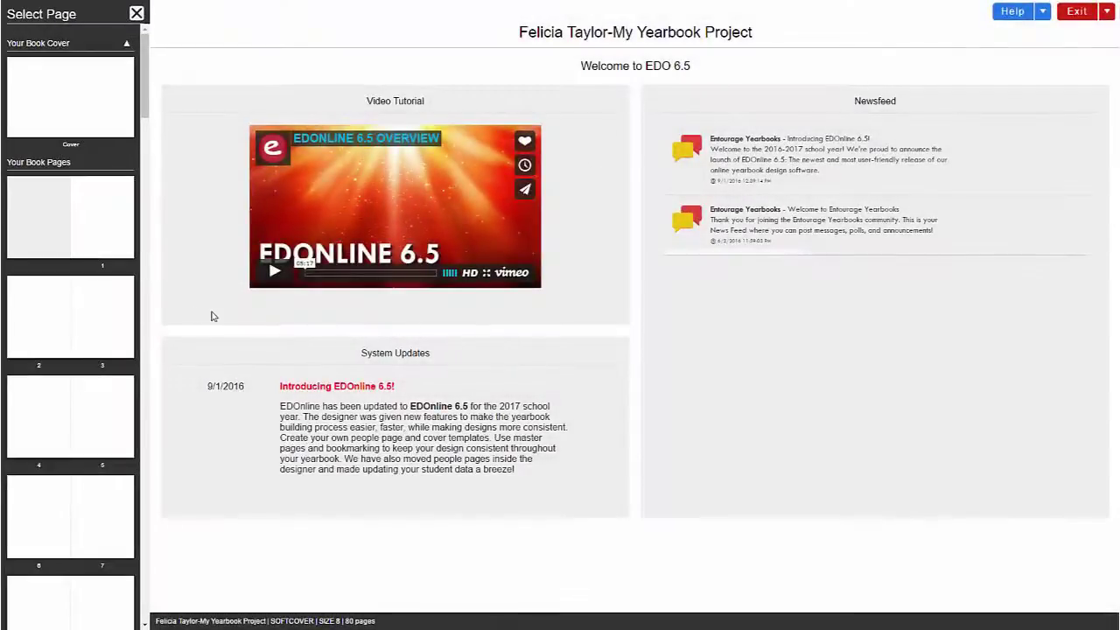
# Open the Pages 2-3 spread and close the Select Page panel to reveal the design tools
pyautogui.click(114, 327)
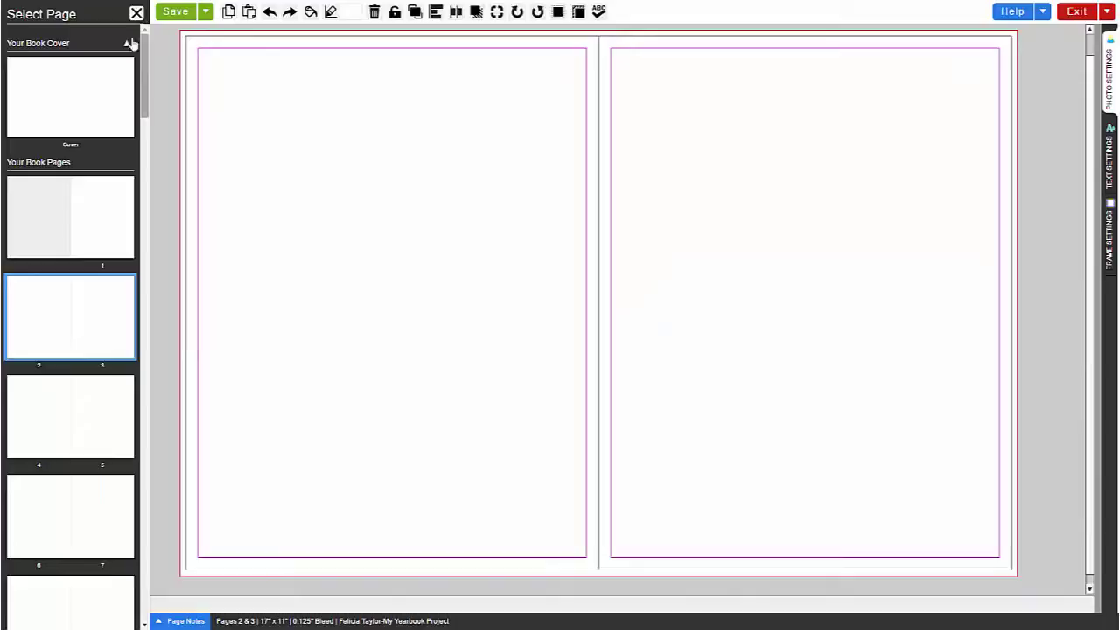
pyautogui.click(136, 14)
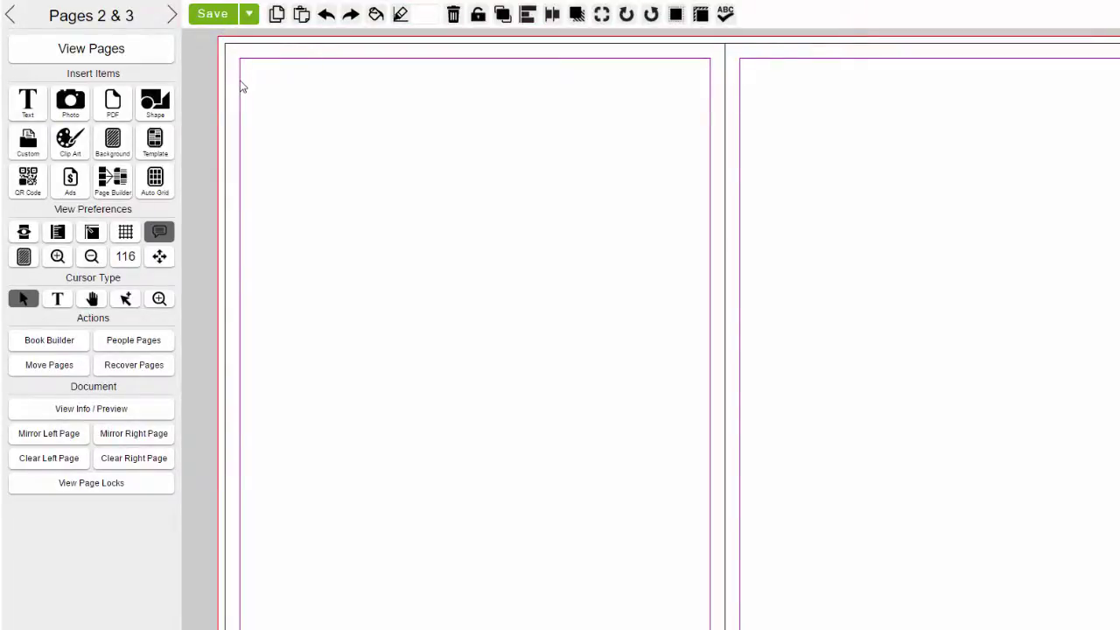
pyautogui.click(248, 23)
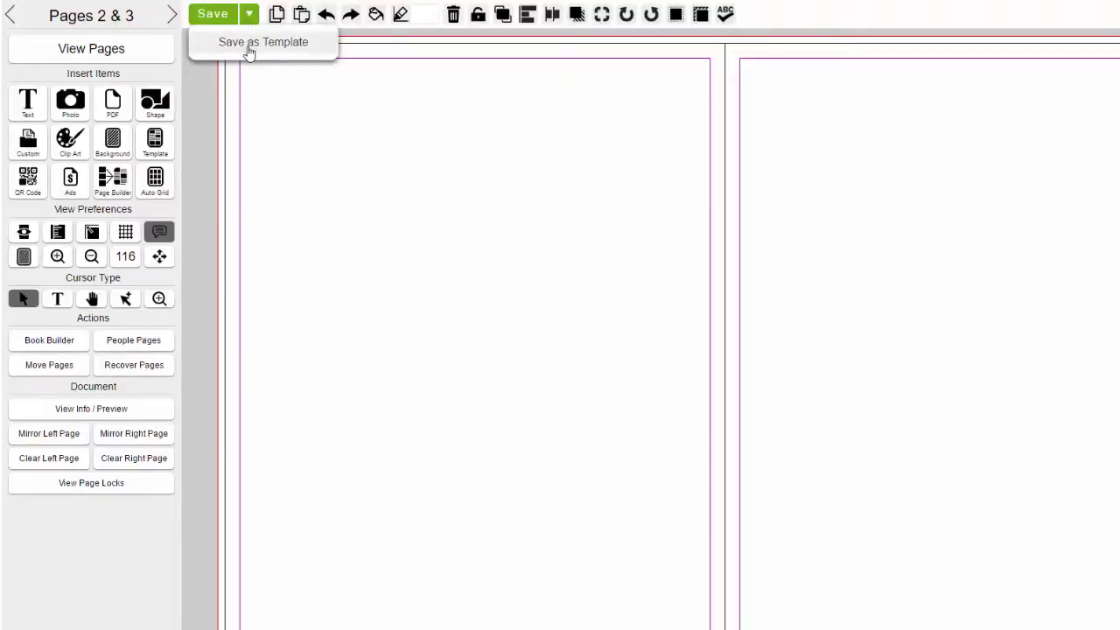
pyautogui.click(271, 148)
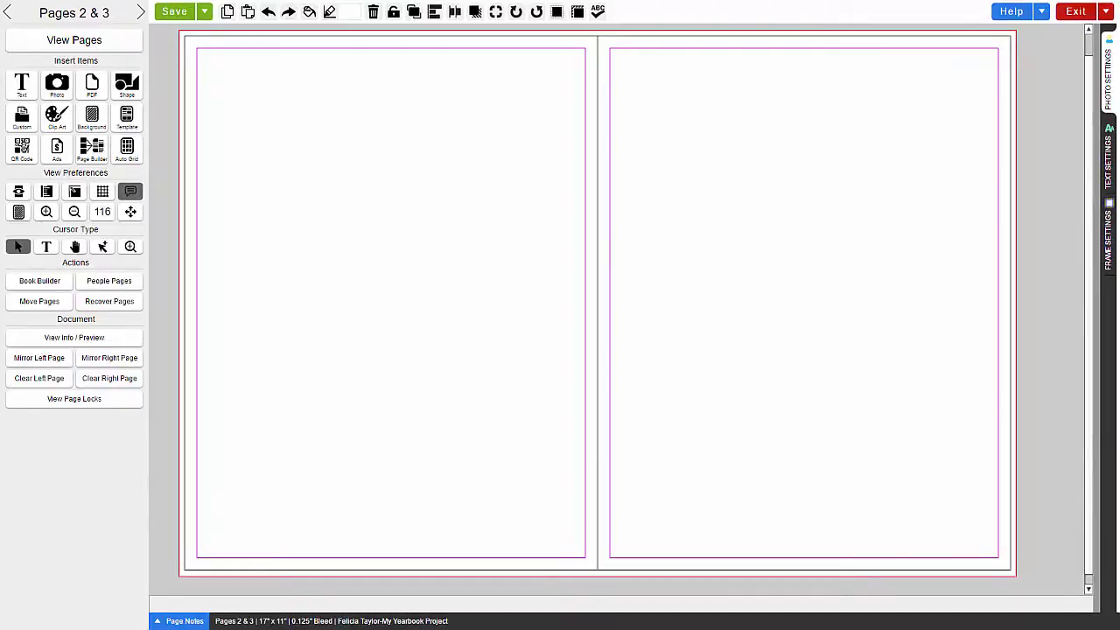
pyautogui.click(76, 42)
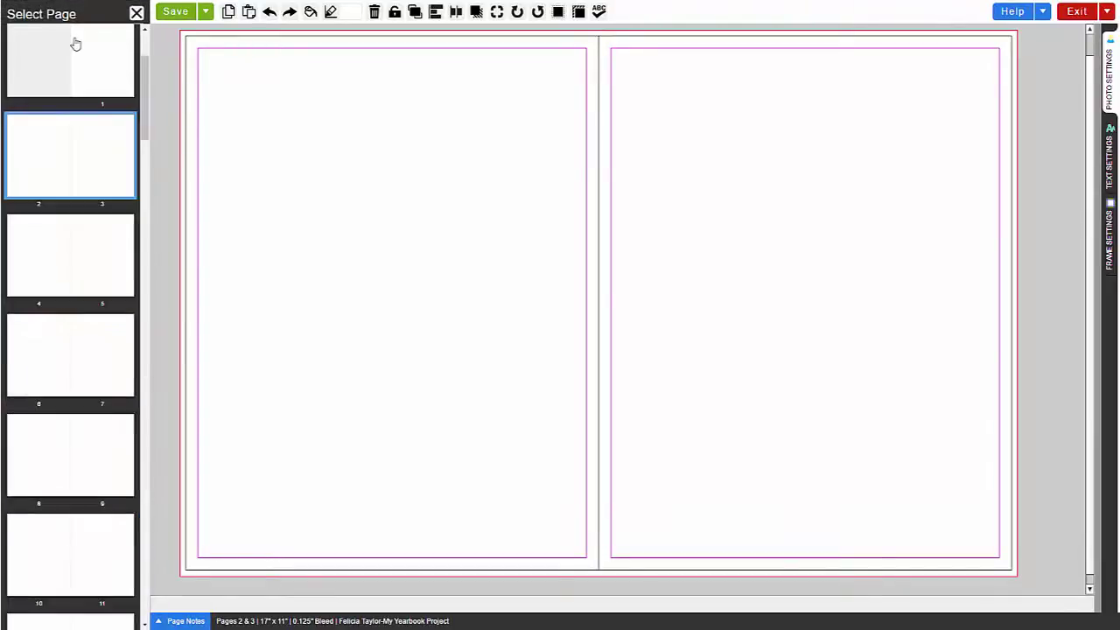
pyautogui.click(137, 14)
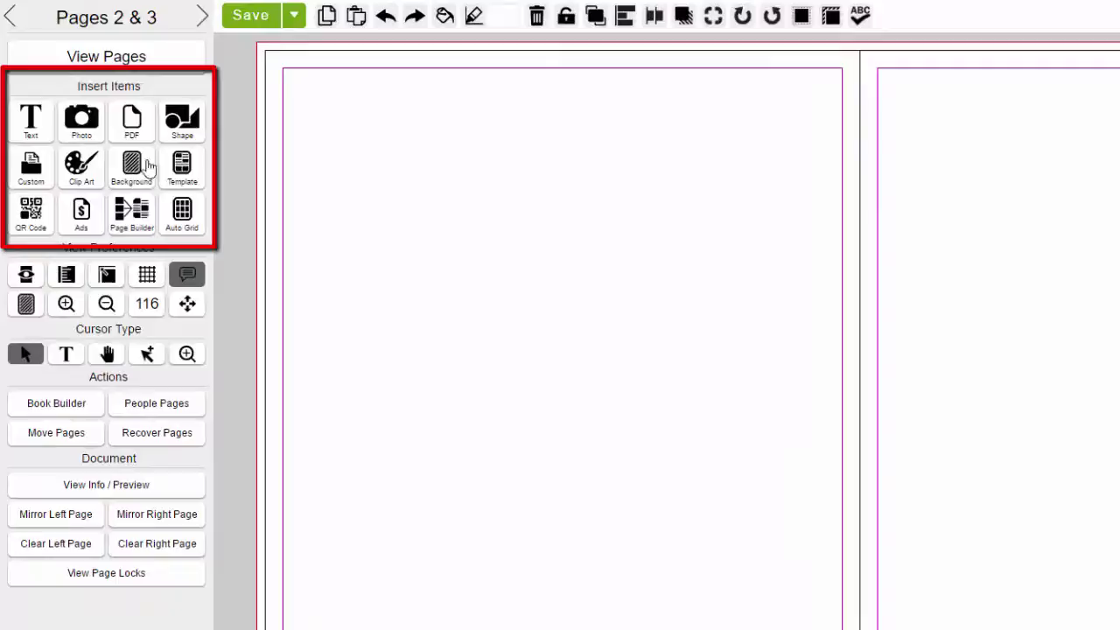
pyautogui.click(26, 122)
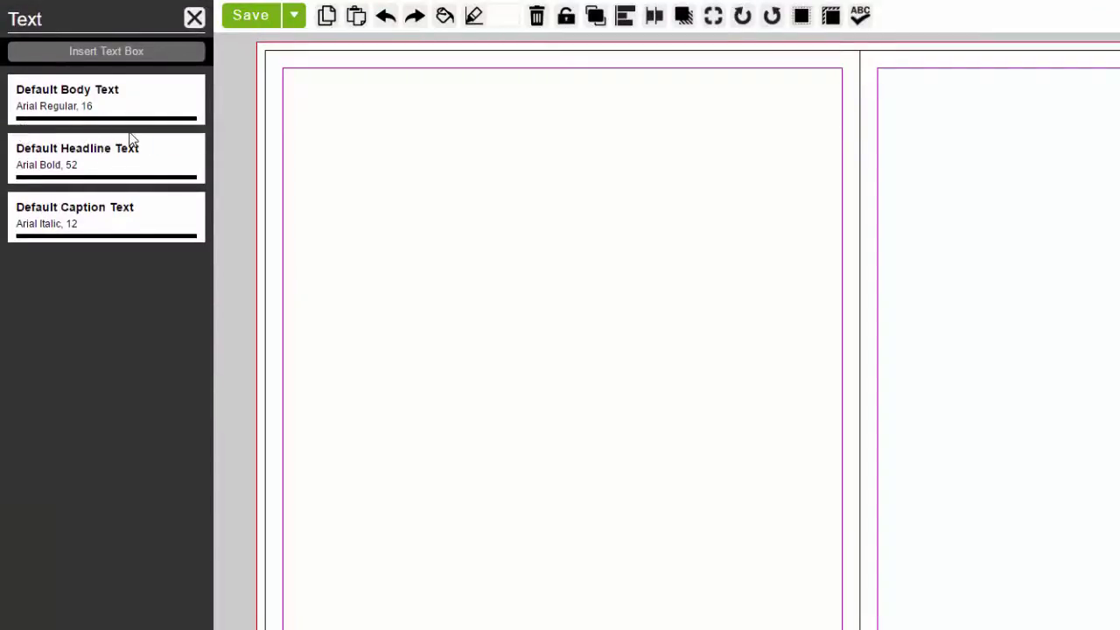
pyautogui.moveTo(165, 106)
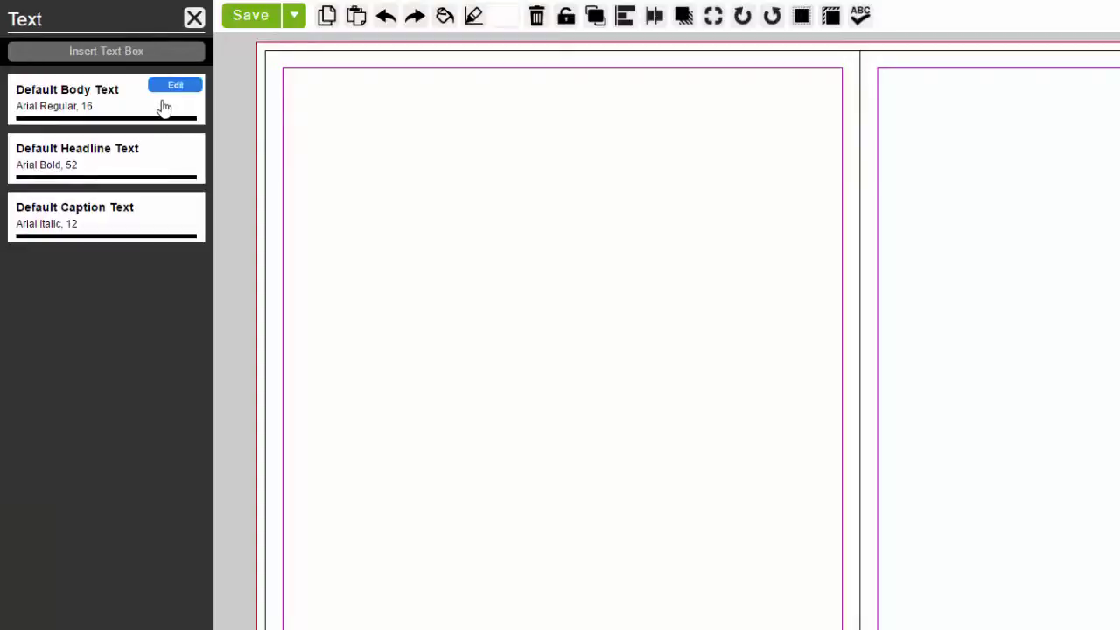
pyautogui.click(193, 20)
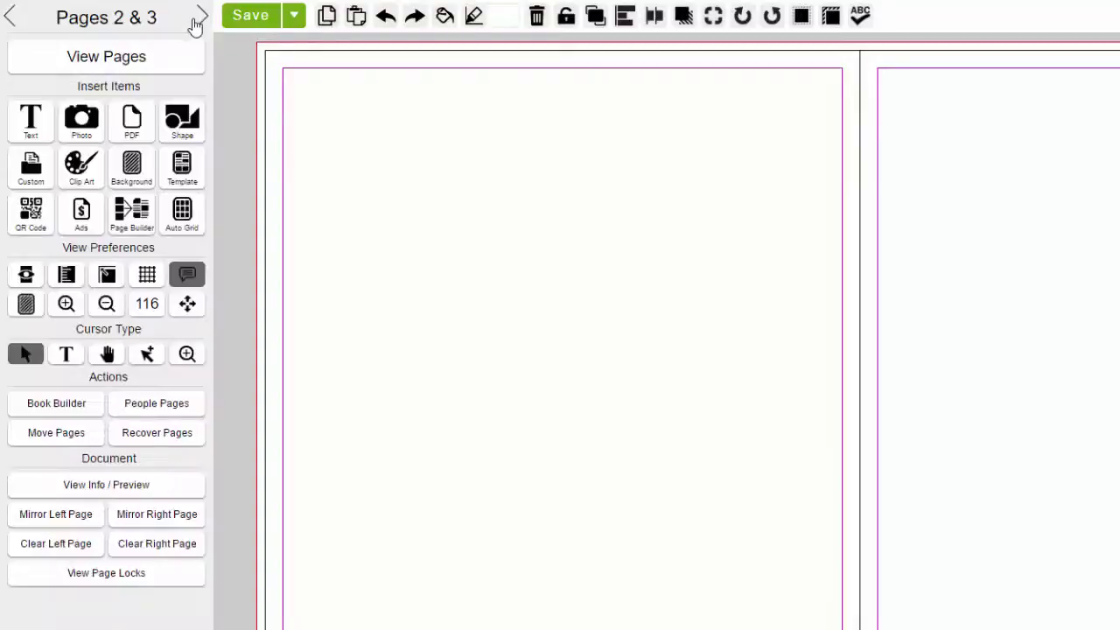
pyautogui.click(81, 127)
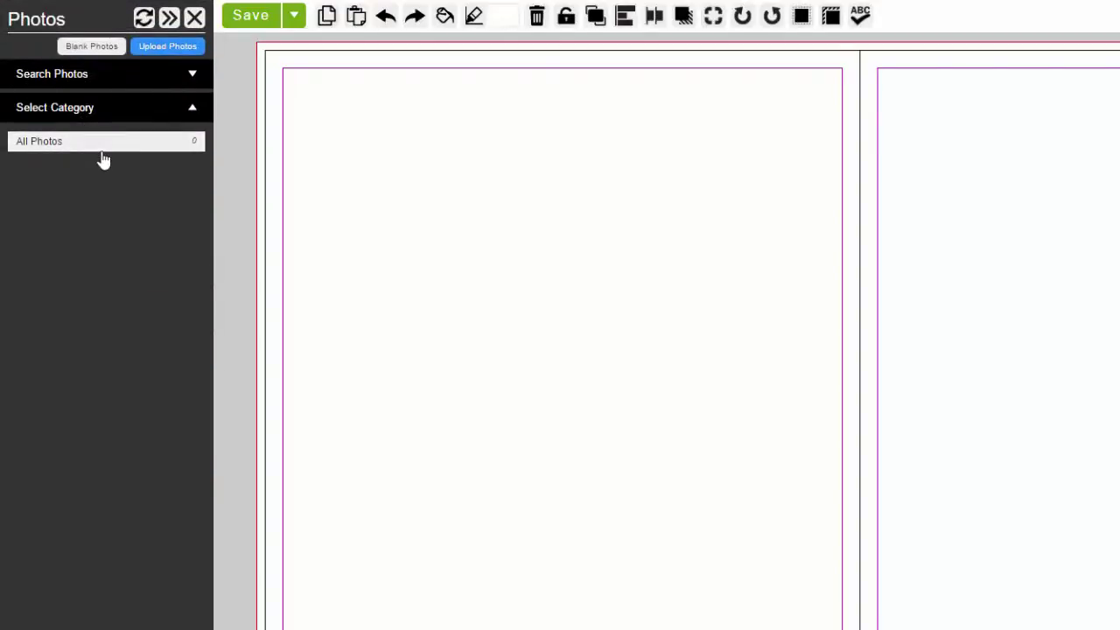
pyautogui.click(142, 46)
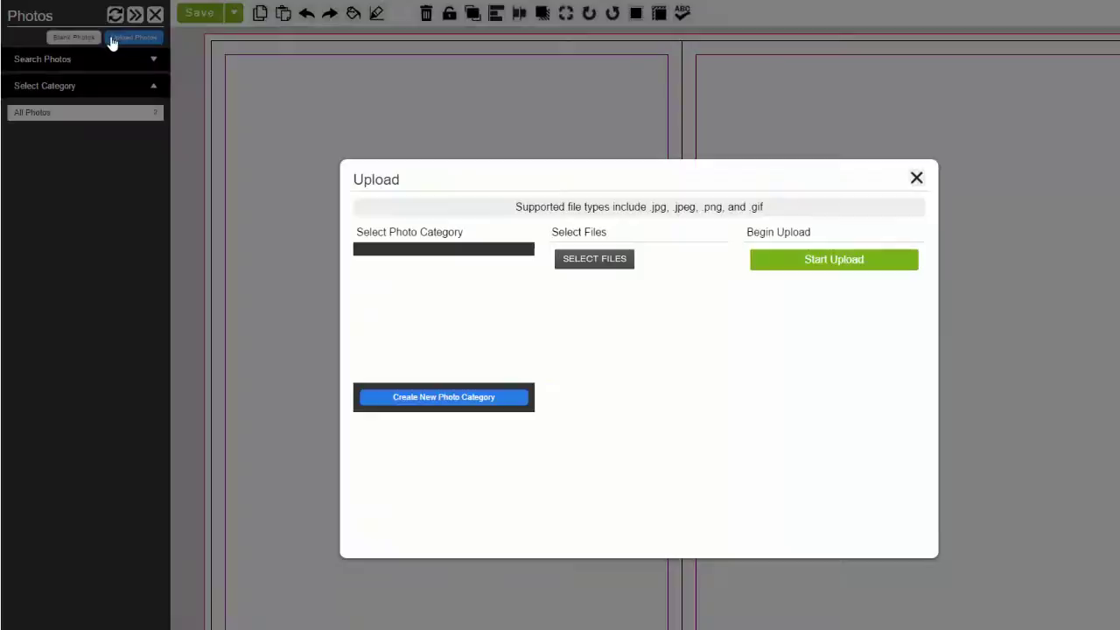
pyautogui.click(916, 179)
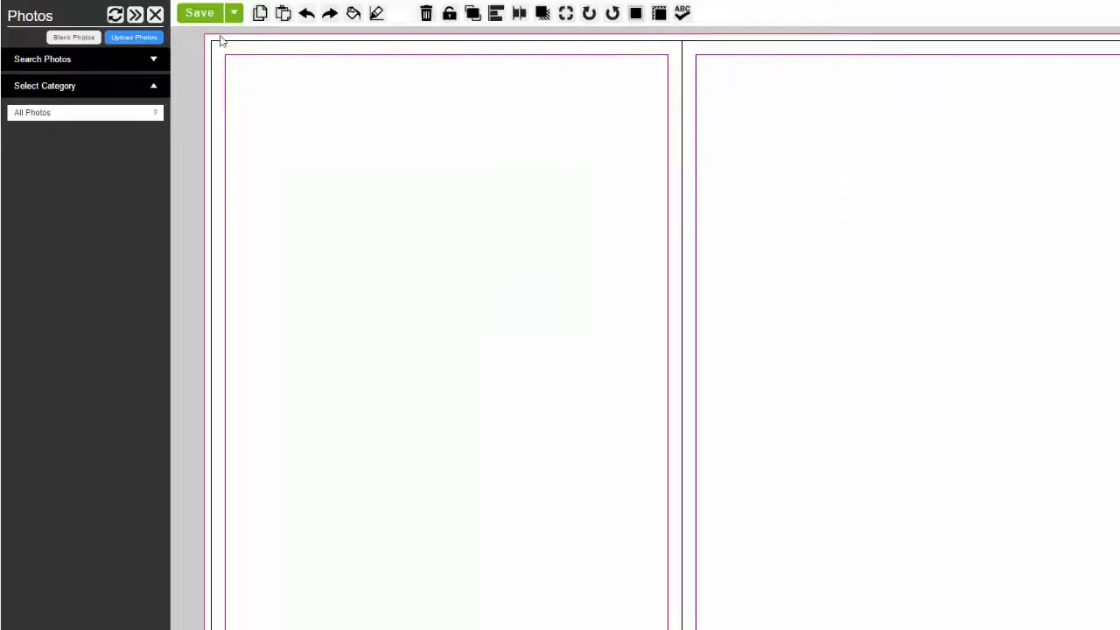
pyautogui.click(155, 17)
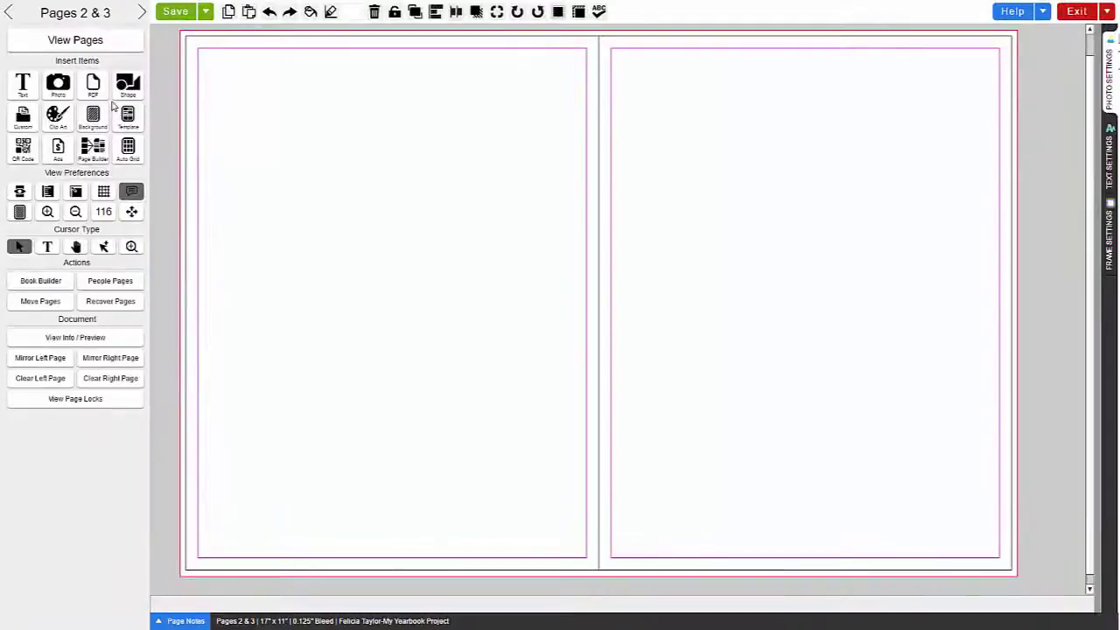
pyautogui.click(93, 92)
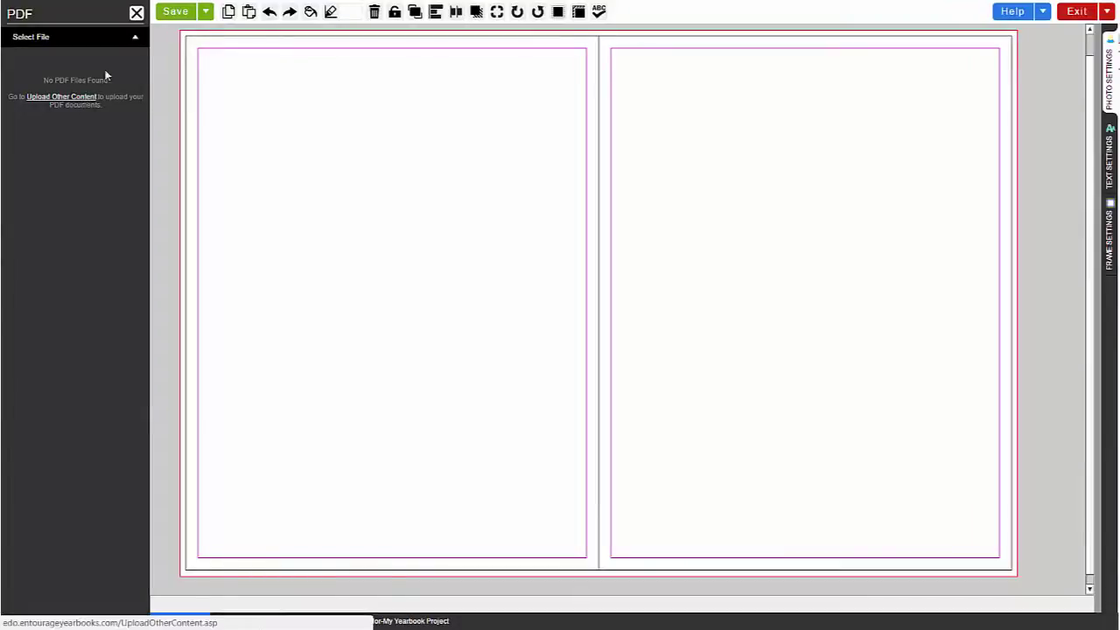
pyautogui.click(137, 14)
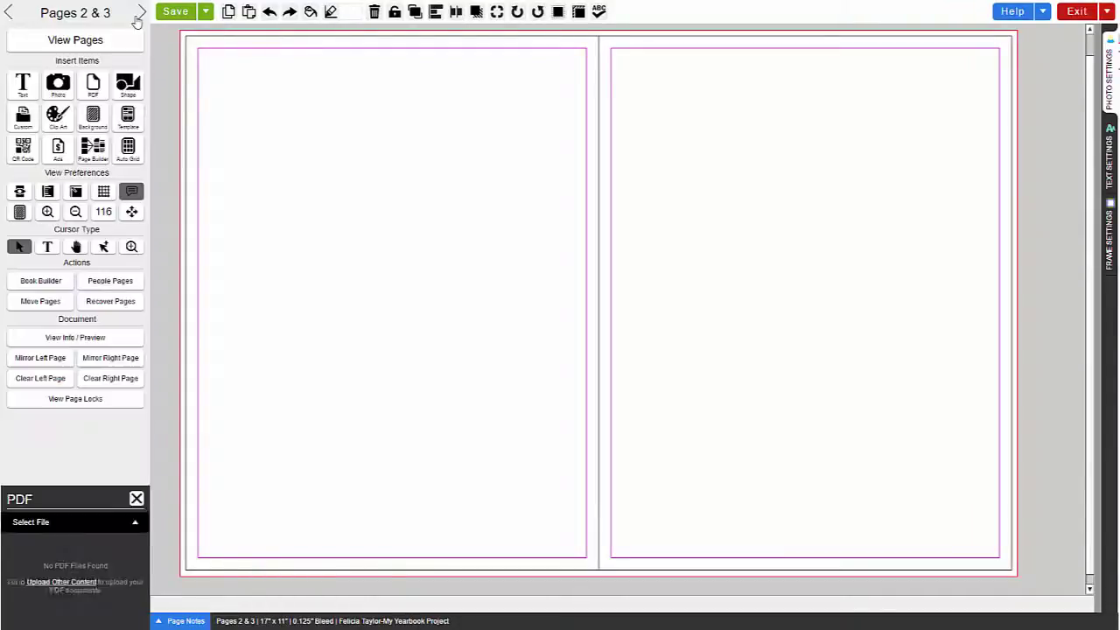
pyautogui.click(126, 91)
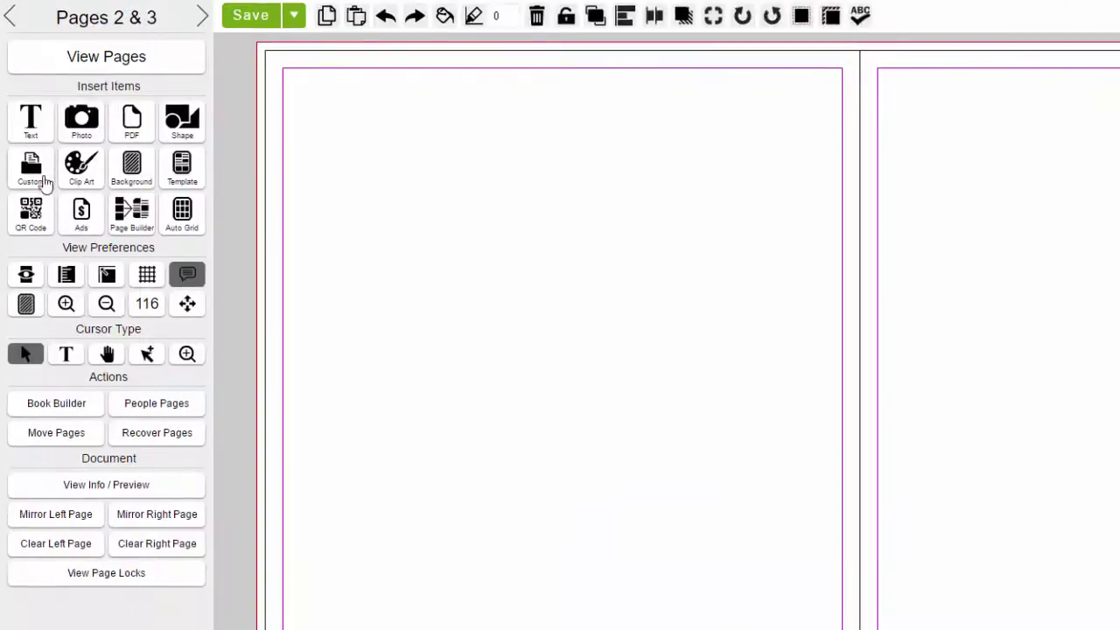
# Glance at the custom templates, then browse the Chalkboard and Art clip art categories and close the library
pyautogui.click(32, 179)
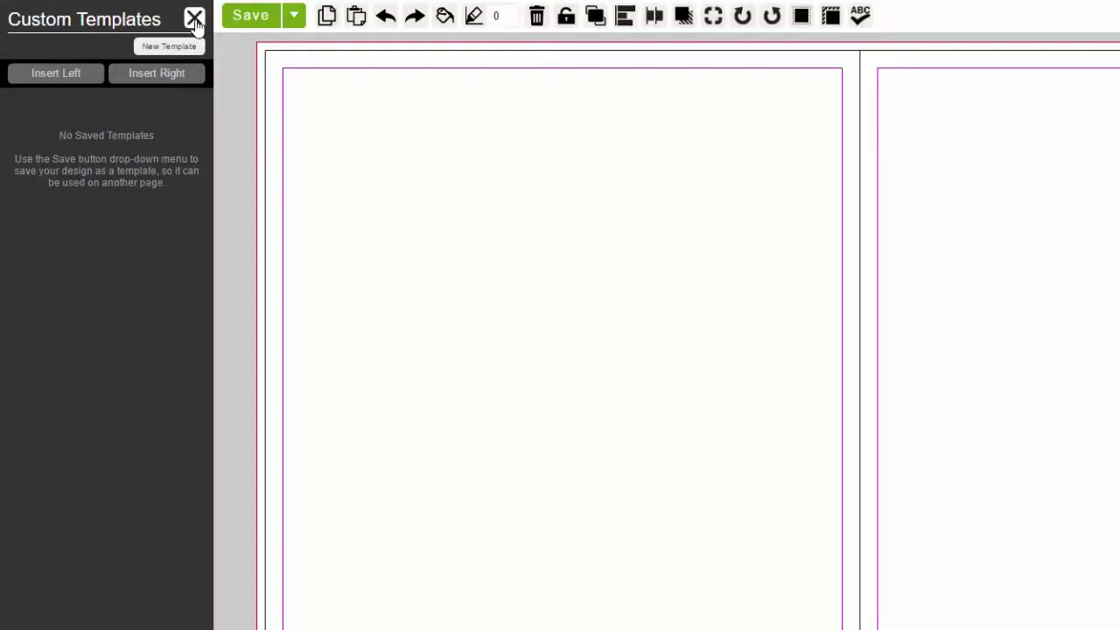
pyautogui.click(194, 20)
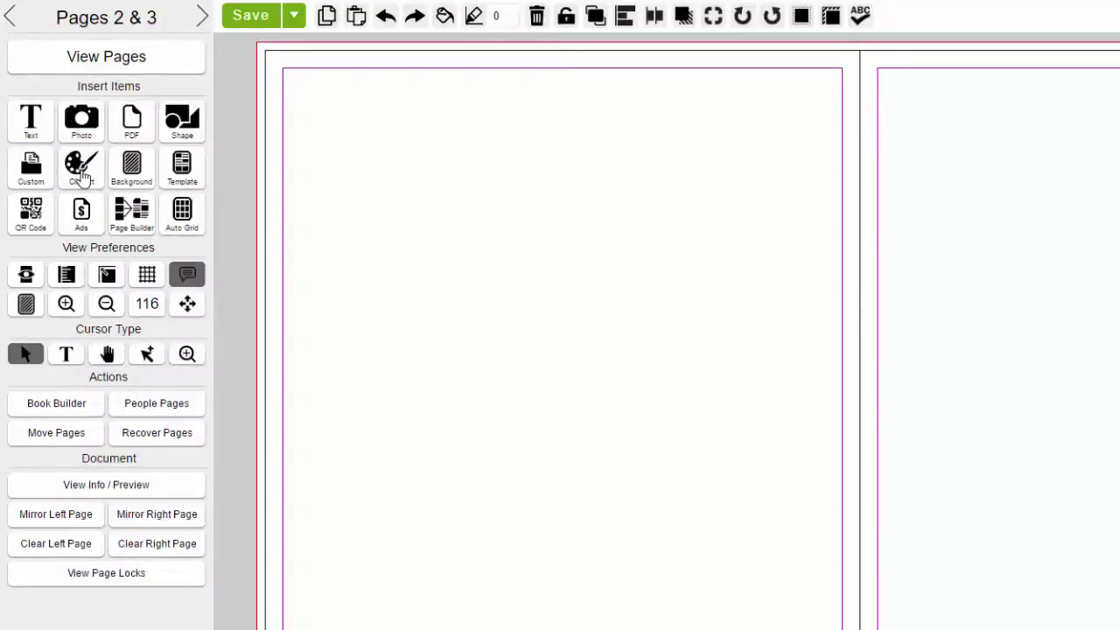
pyautogui.click(80, 175)
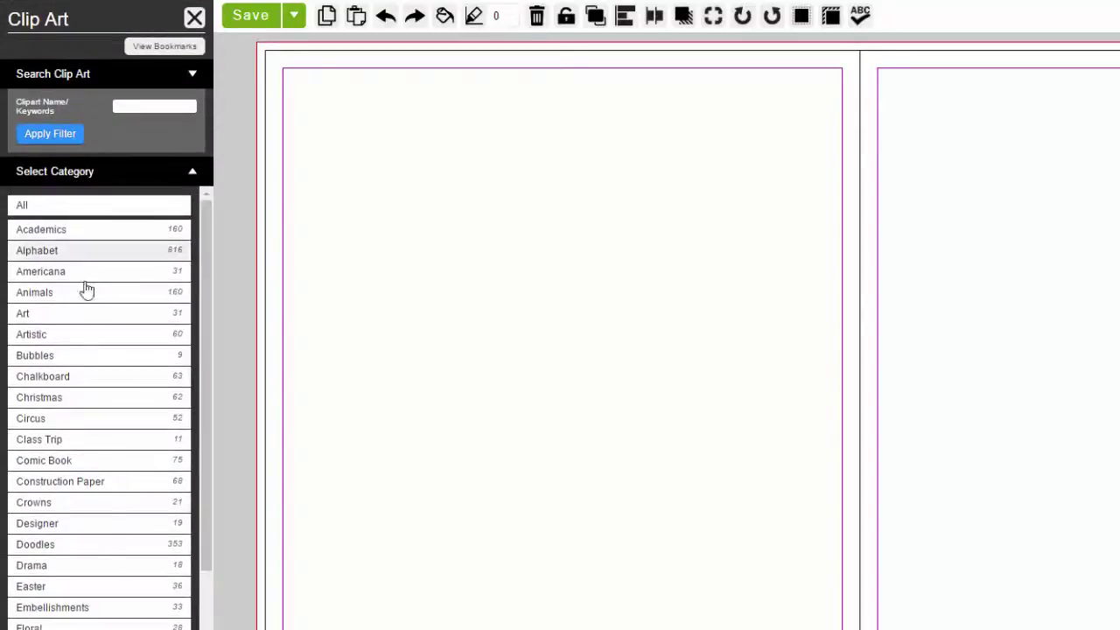
pyautogui.click(67, 377)
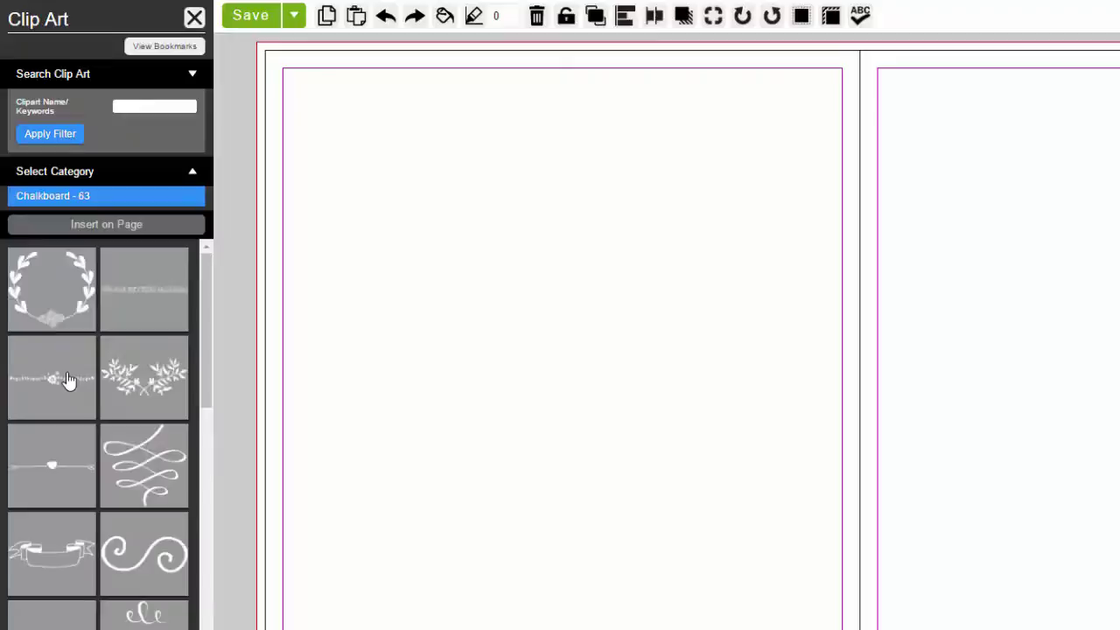
pyautogui.click(91, 198)
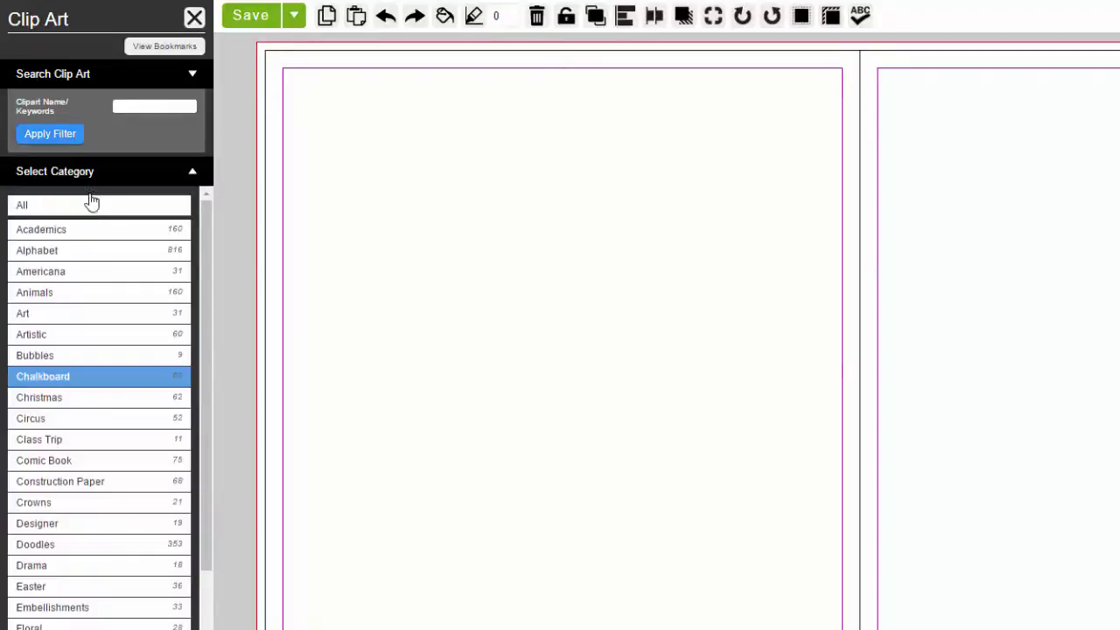
pyautogui.click(81, 316)
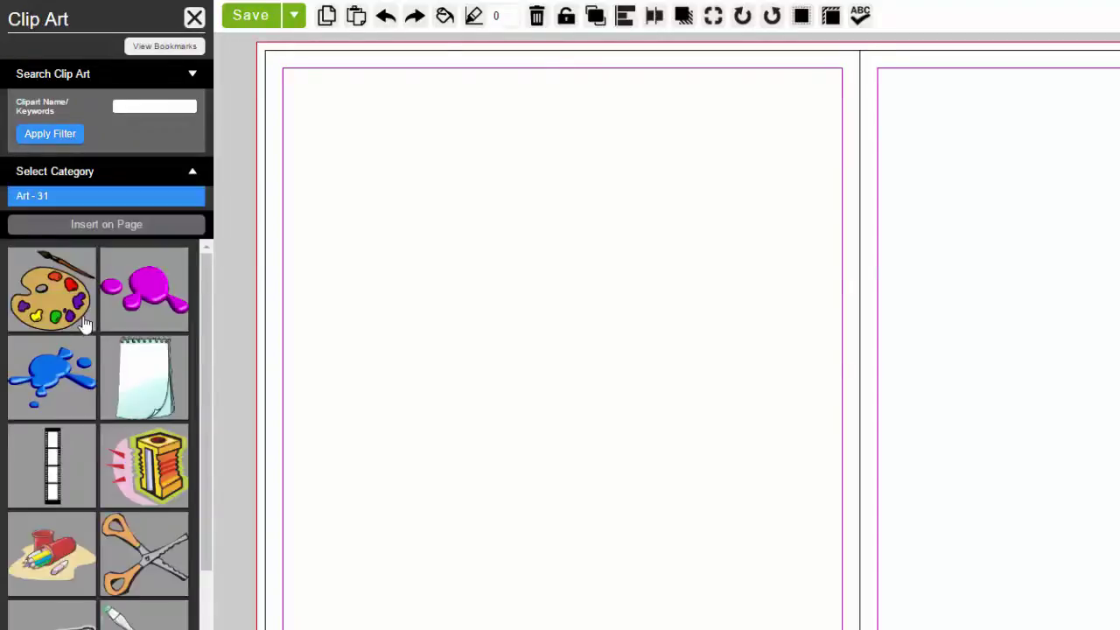
pyautogui.click(100, 199)
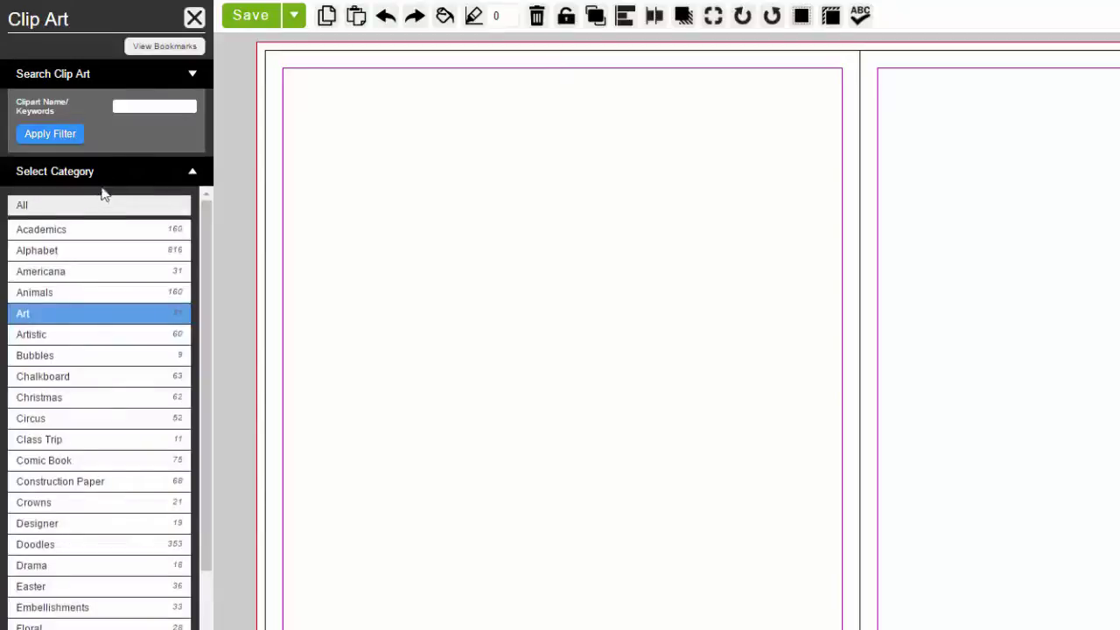
pyautogui.click(194, 20)
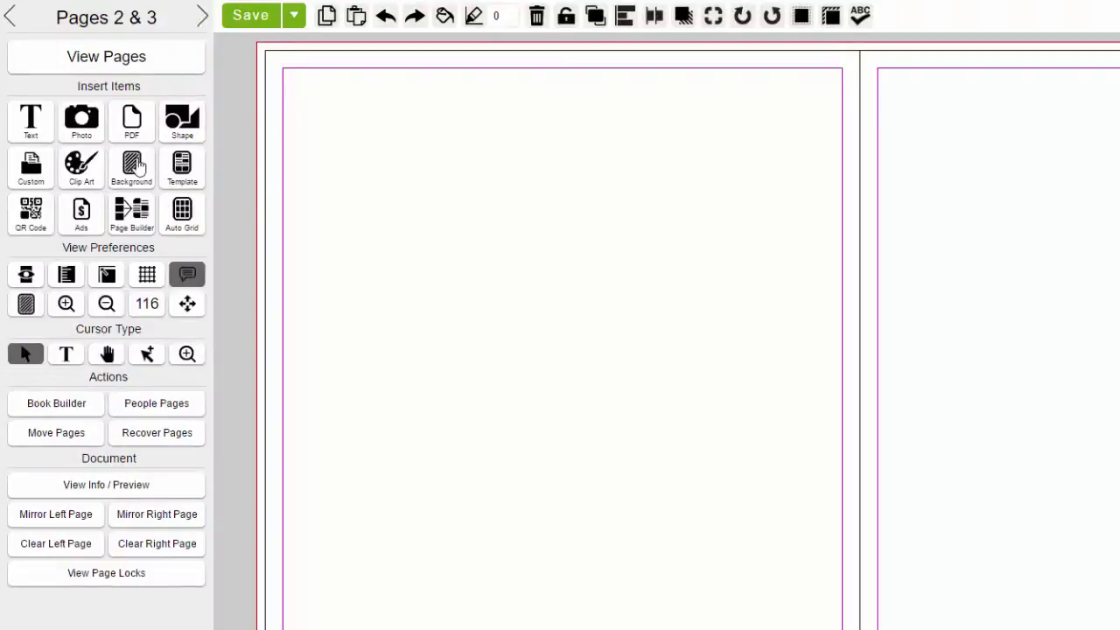
# Browse the Chalkboard backgrounds, then close the Backgrounds panel
pyautogui.click(133, 173)
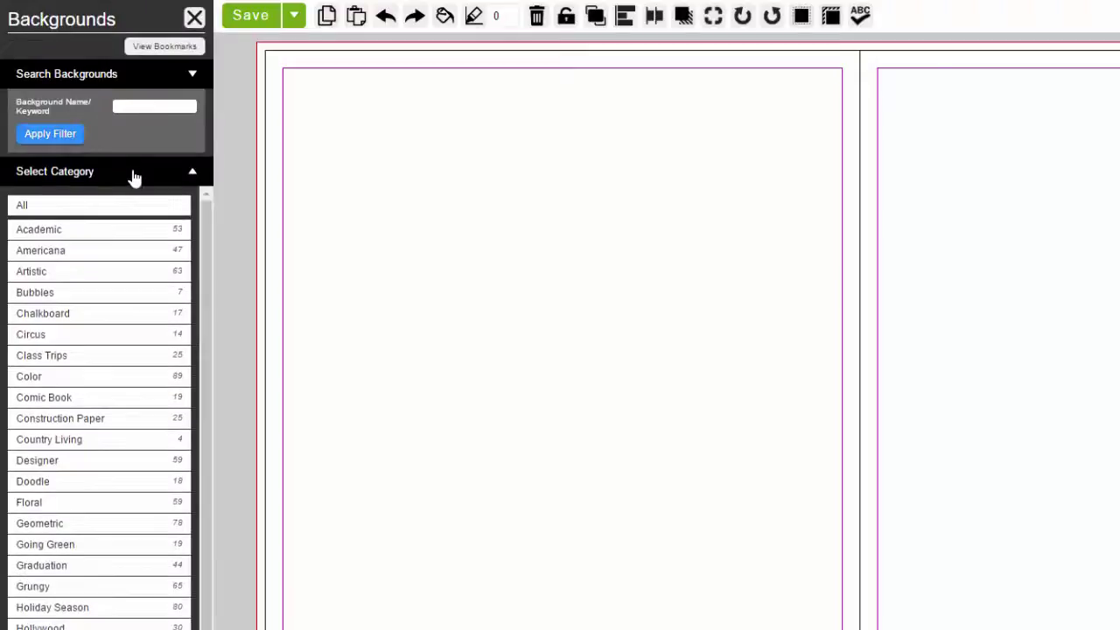
pyautogui.click(100, 314)
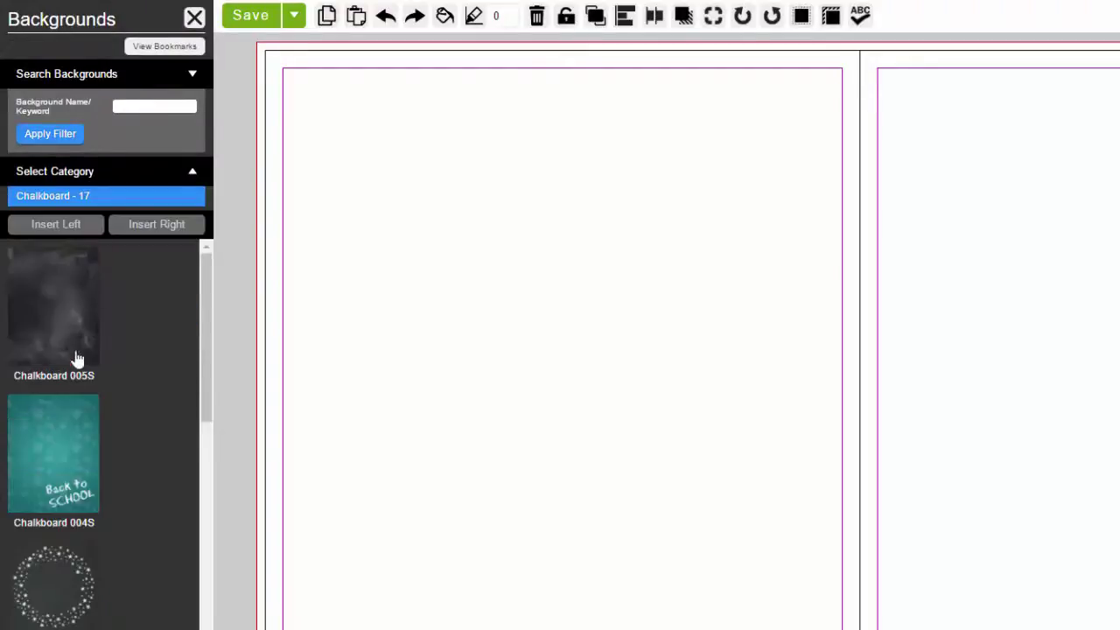
pyautogui.click(195, 19)
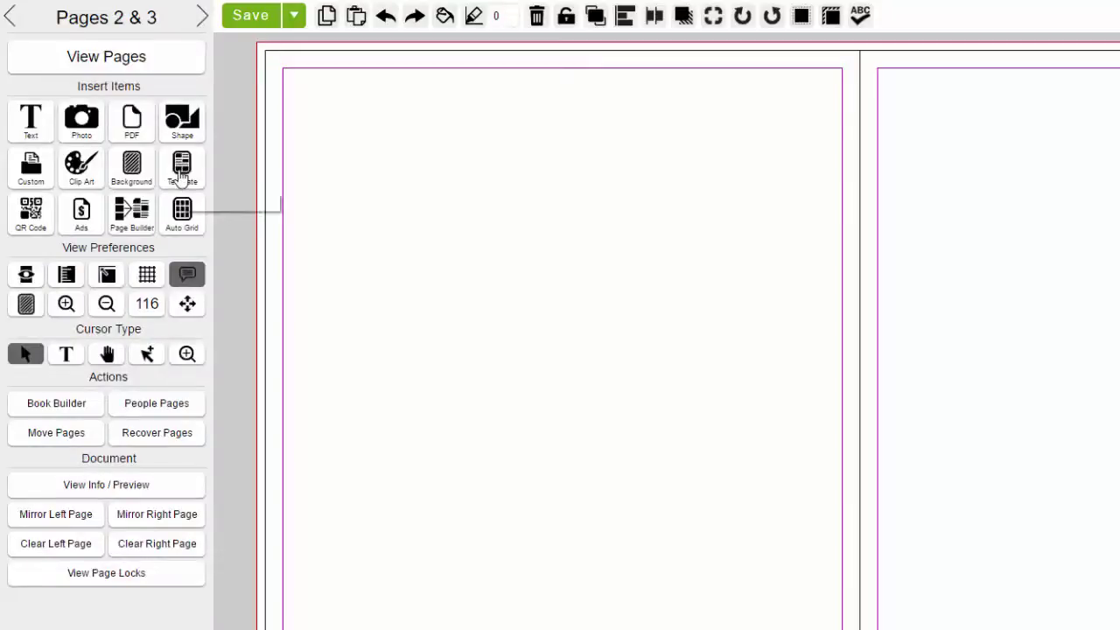
# Bookmark the HS Artistic - Activities Page 09 template from Activities, then bring up the book's Ads list
pyautogui.click(181, 175)
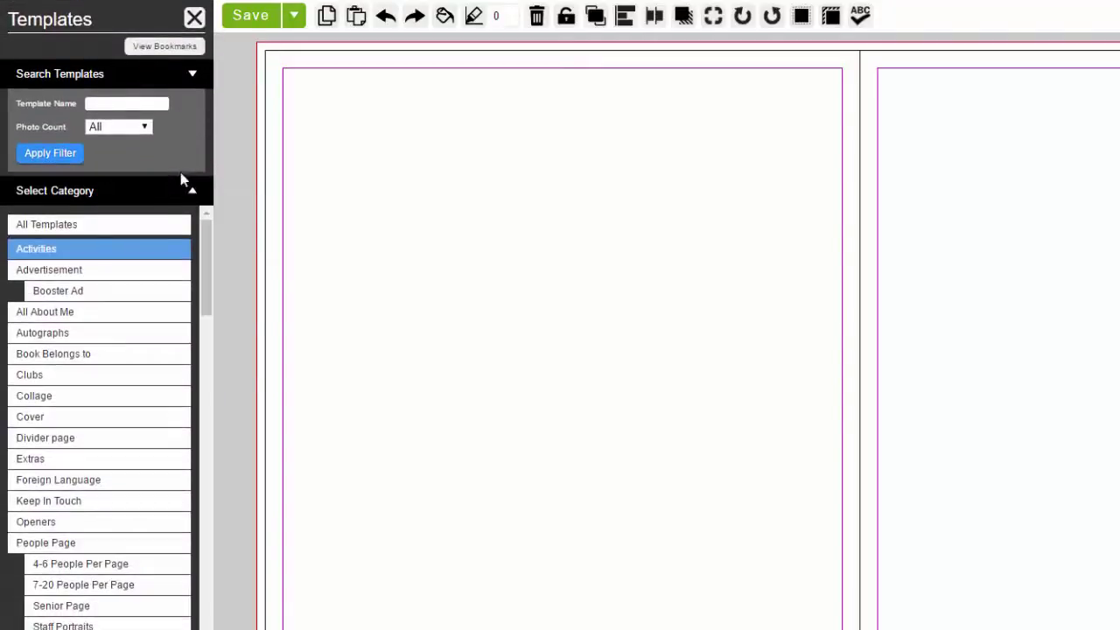
pyautogui.click(109, 254)
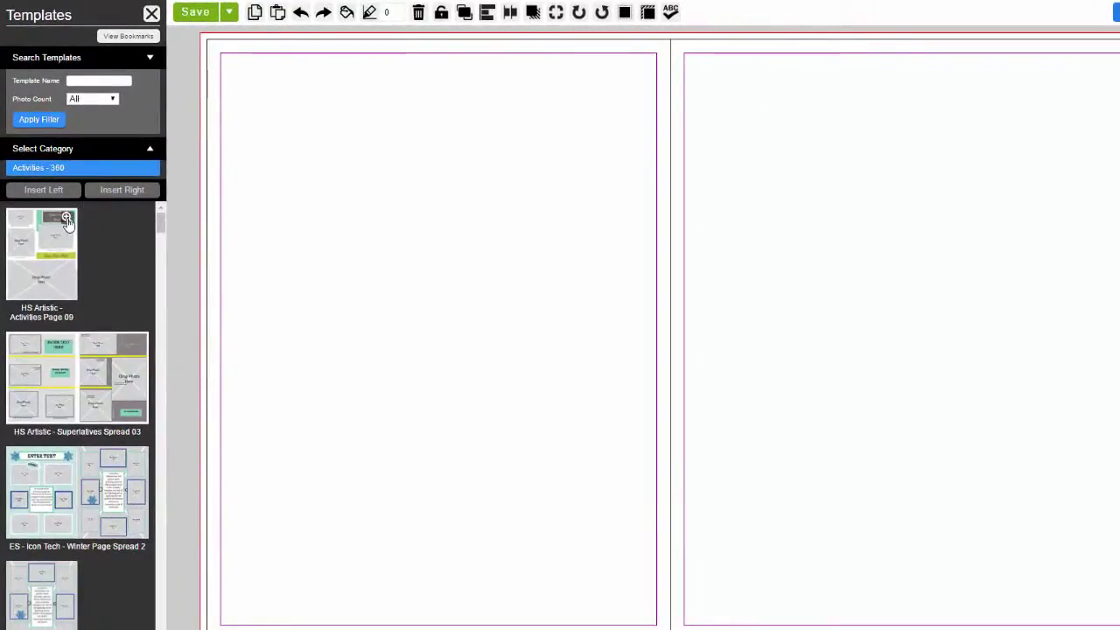
pyautogui.click(66, 217)
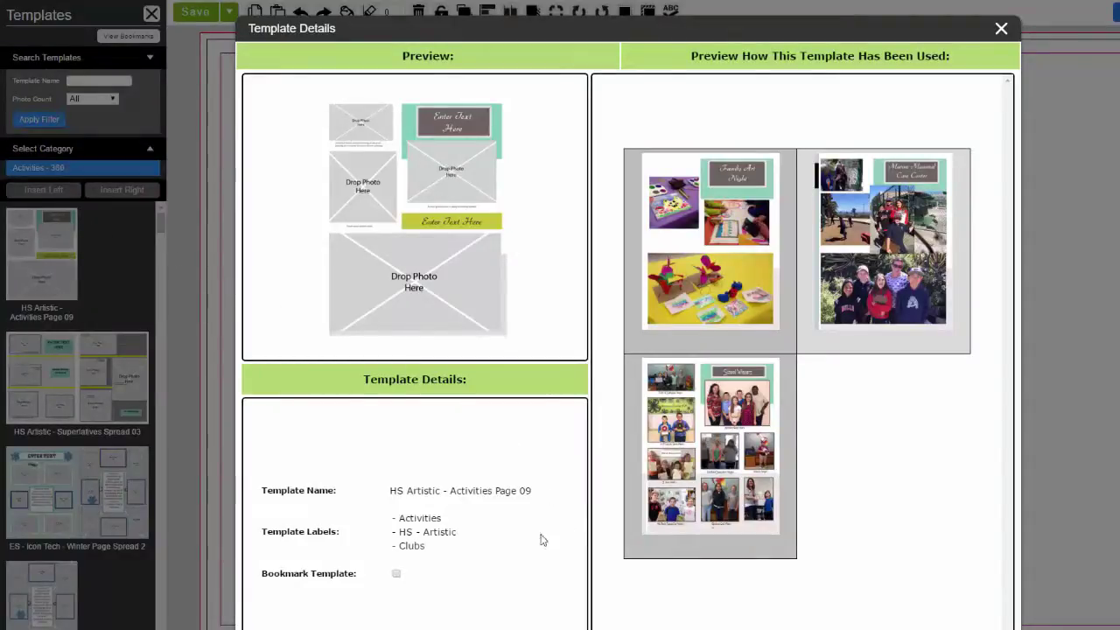
pyautogui.click(395, 574)
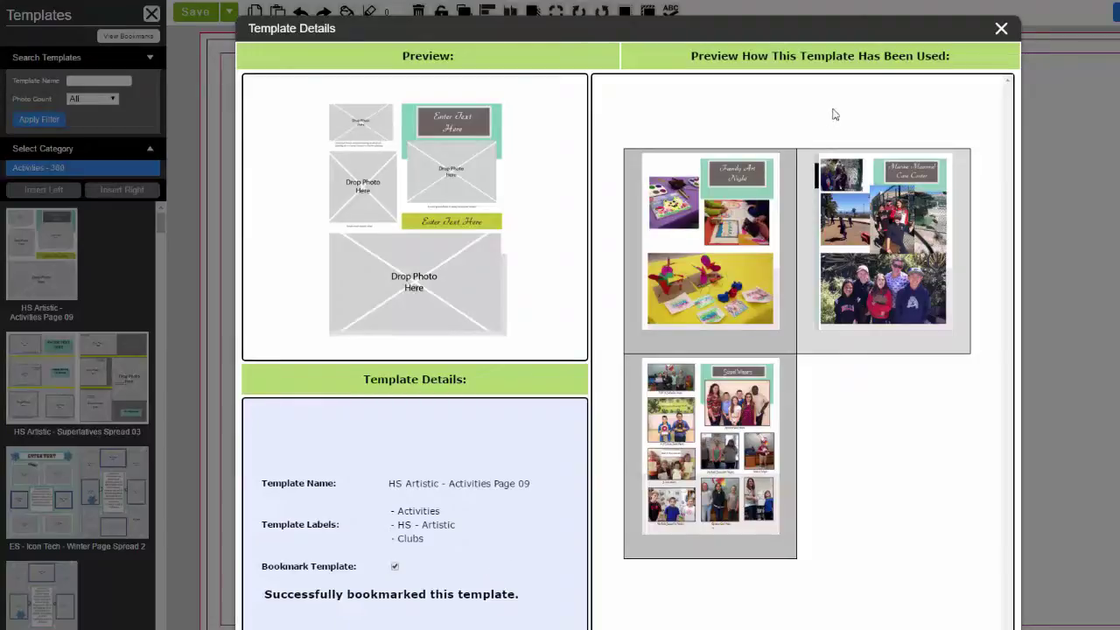
pyautogui.click(1002, 29)
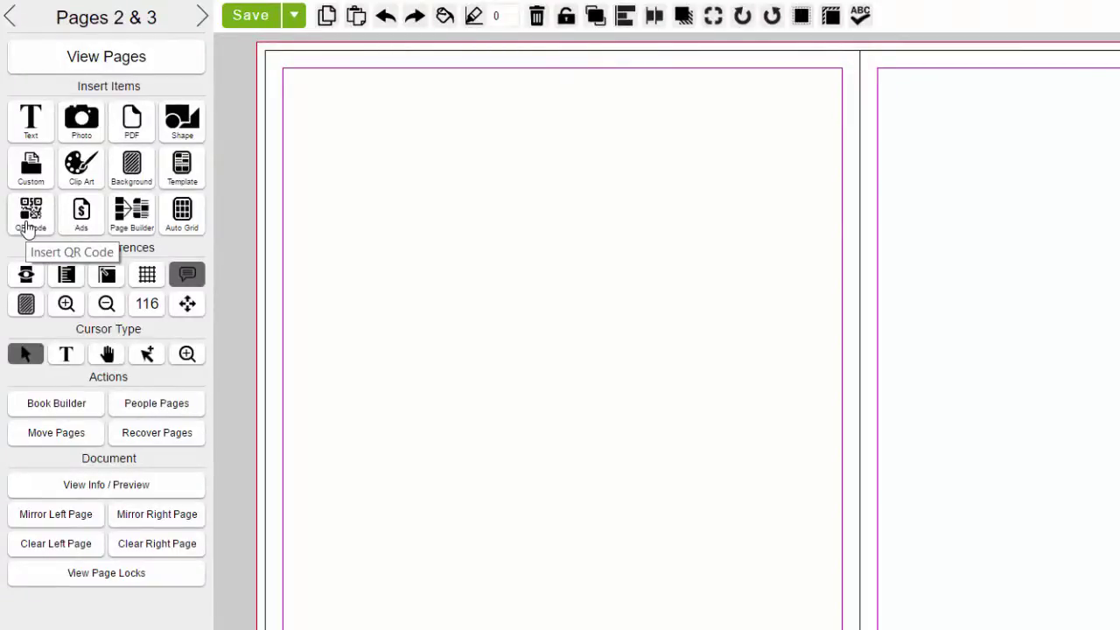
pyautogui.click(81, 227)
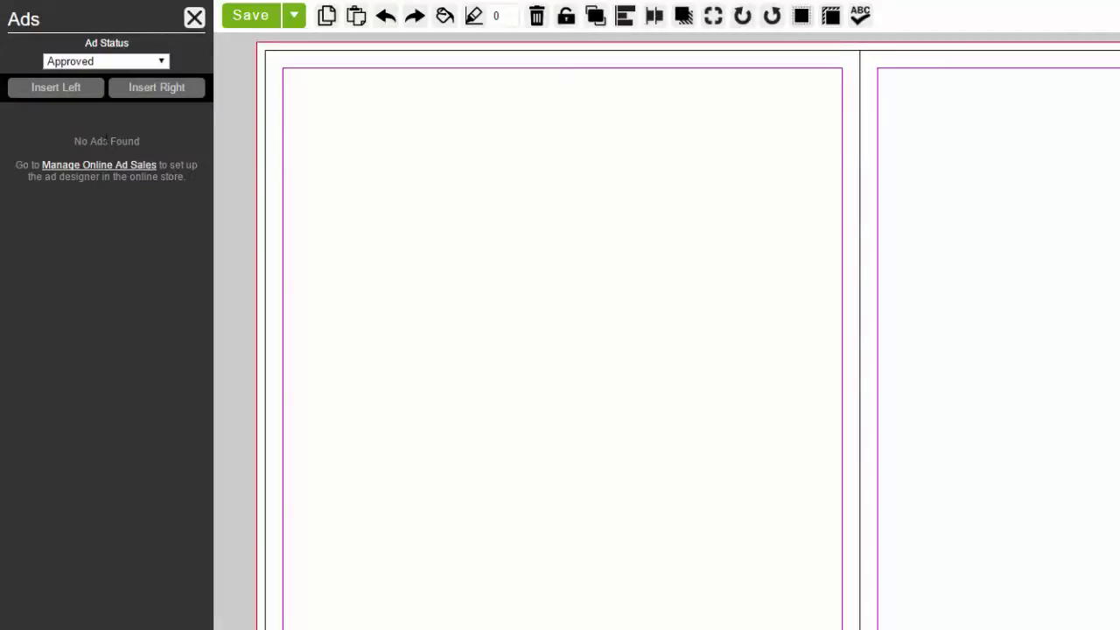
# Keep the Ad Status filter on Approved and close the Ads panel
pyautogui.click(118, 63)
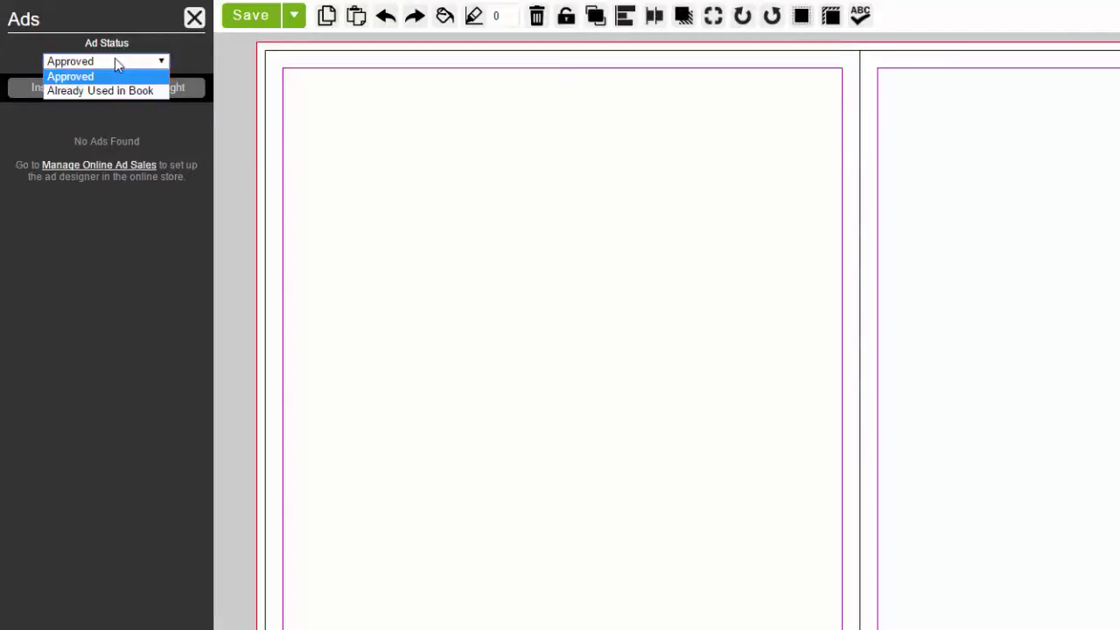
pyautogui.click(115, 57)
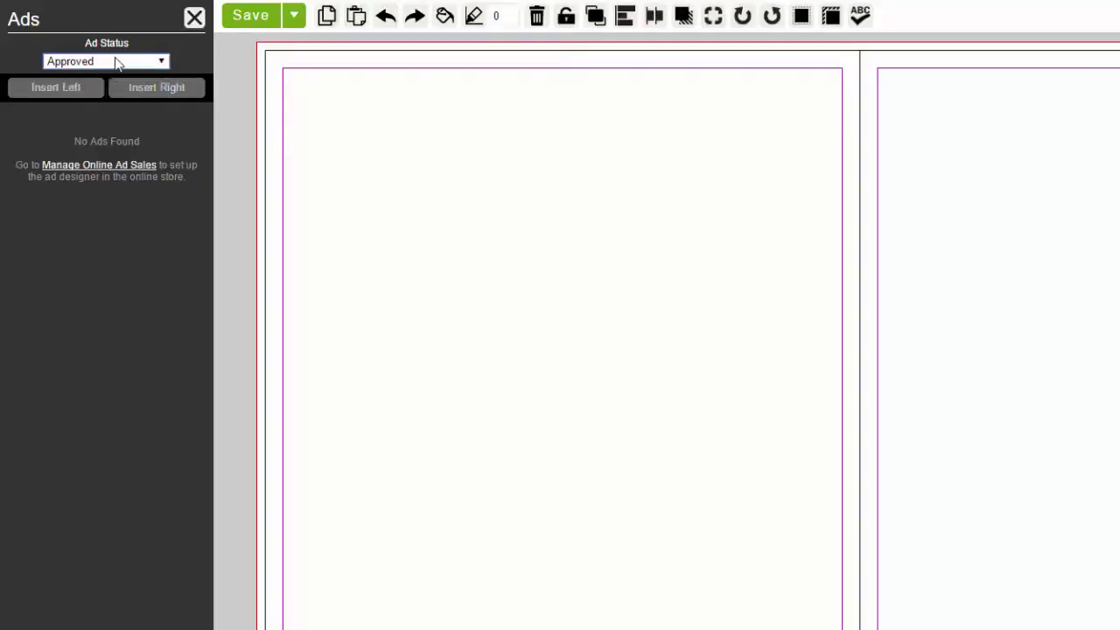
pyautogui.click(194, 19)
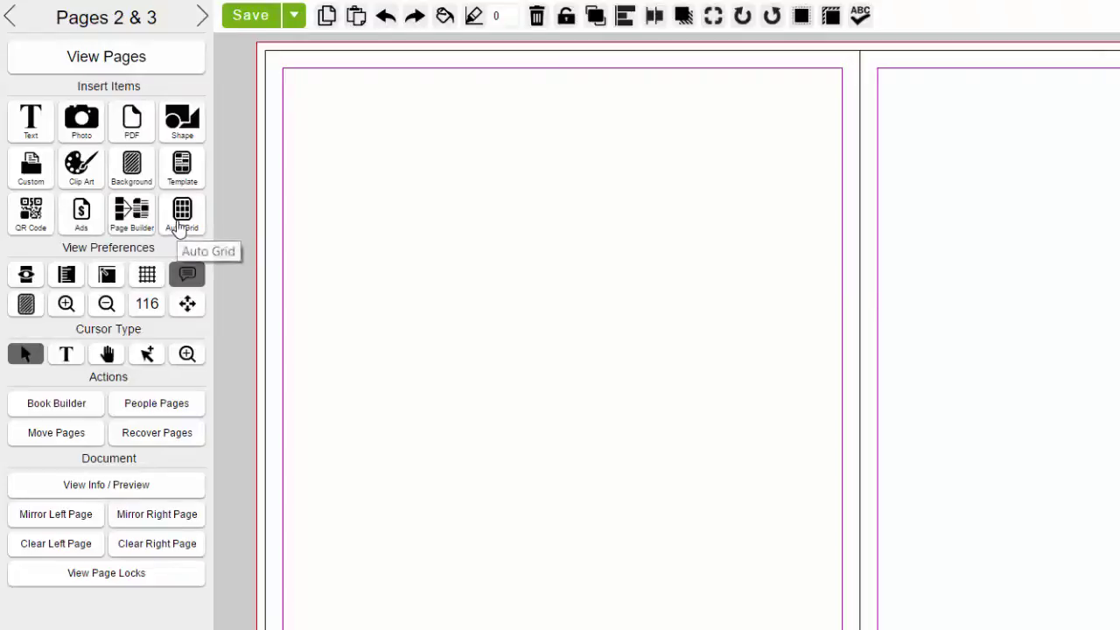
# Preview an Auto Grid of 7 photos across by 7 down with Rounded frames, then close it unbuilt
pyautogui.click(180, 225)
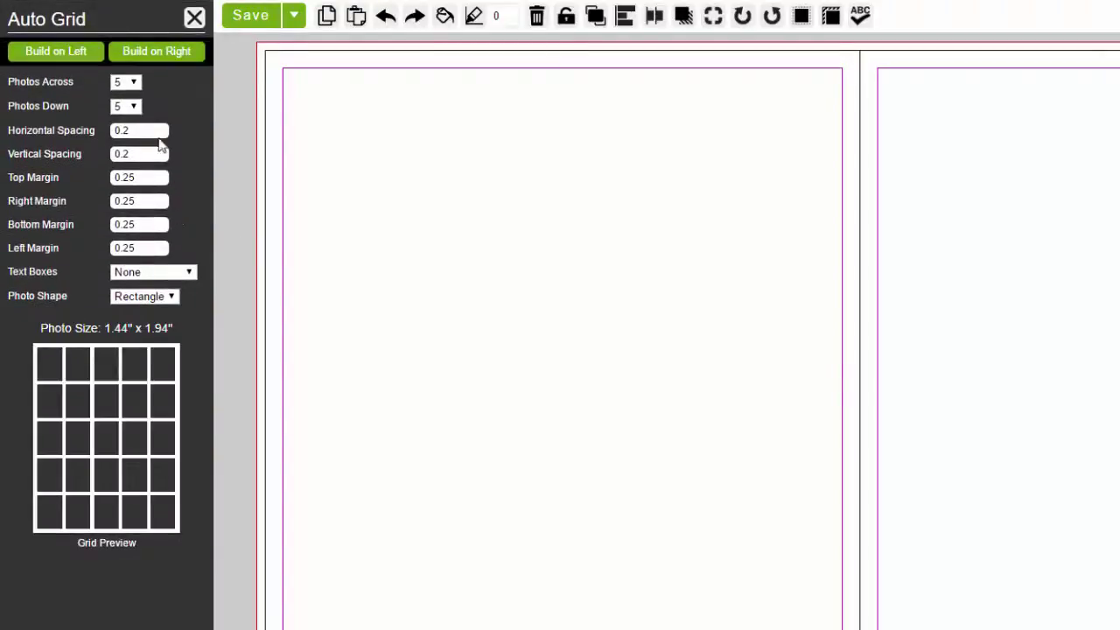
pyautogui.click(125, 81)
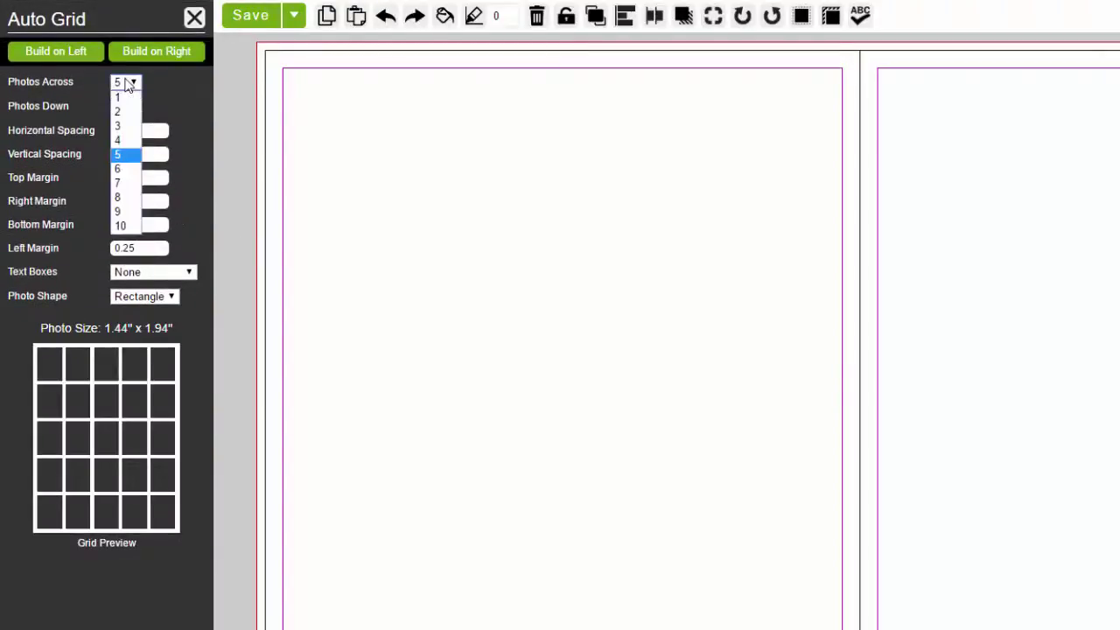
pyautogui.click(117, 184)
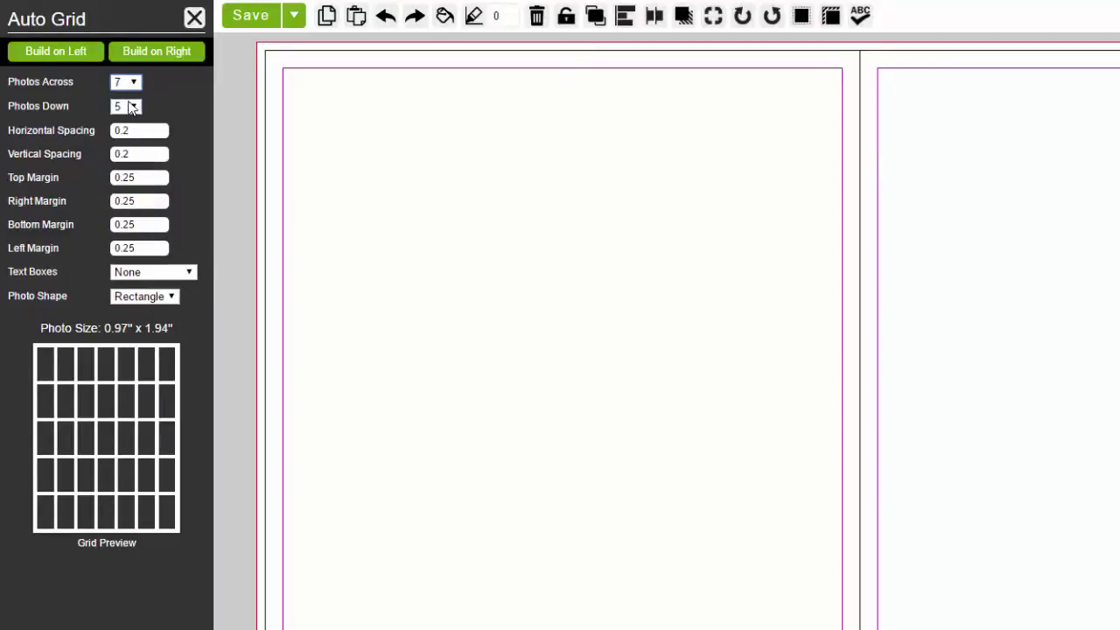
pyautogui.click(125, 106)
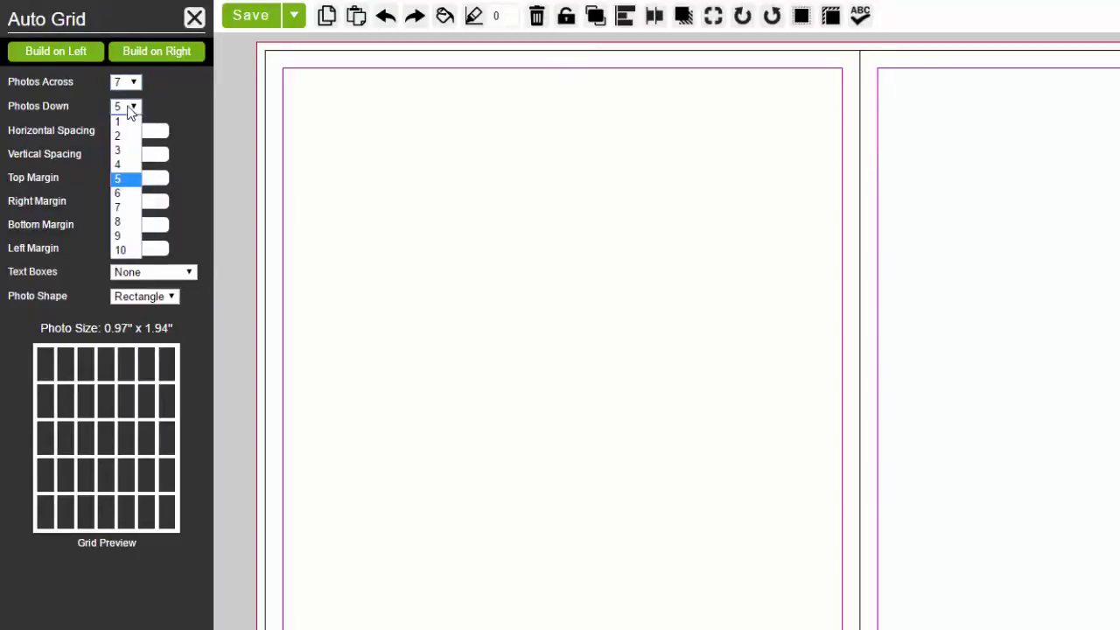
pyautogui.click(121, 210)
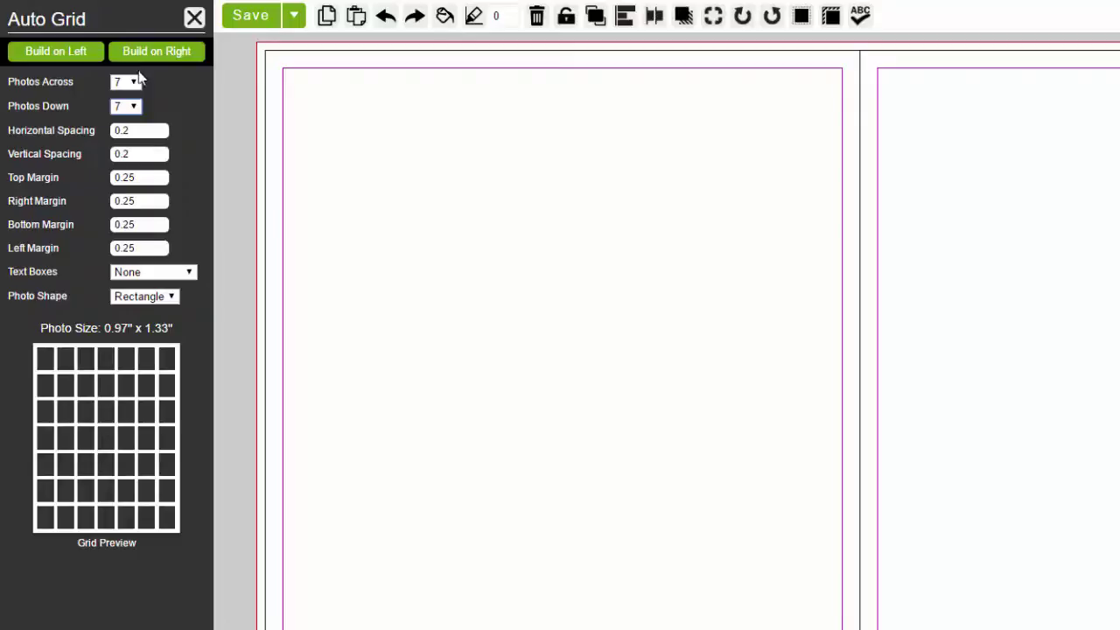
pyautogui.click(140, 290)
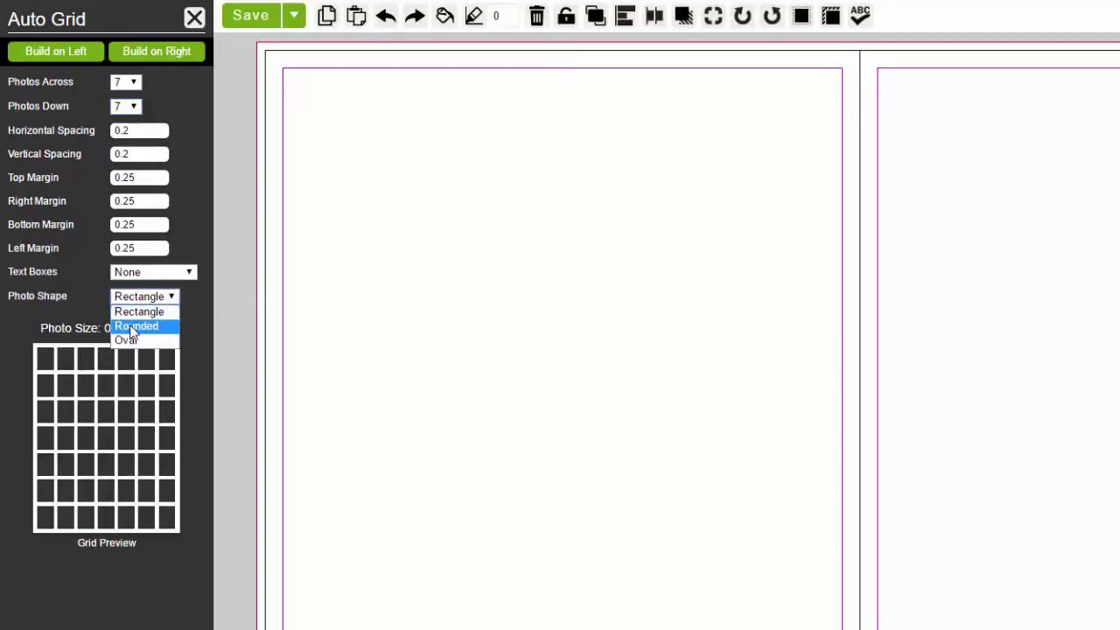
pyautogui.click(137, 325)
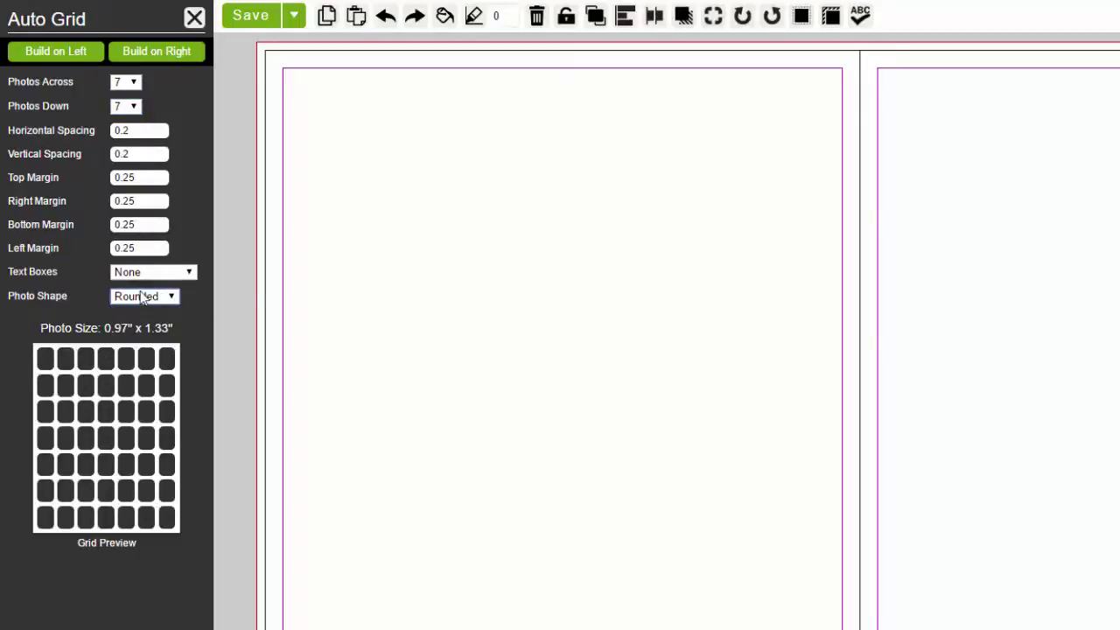
pyautogui.click(194, 18)
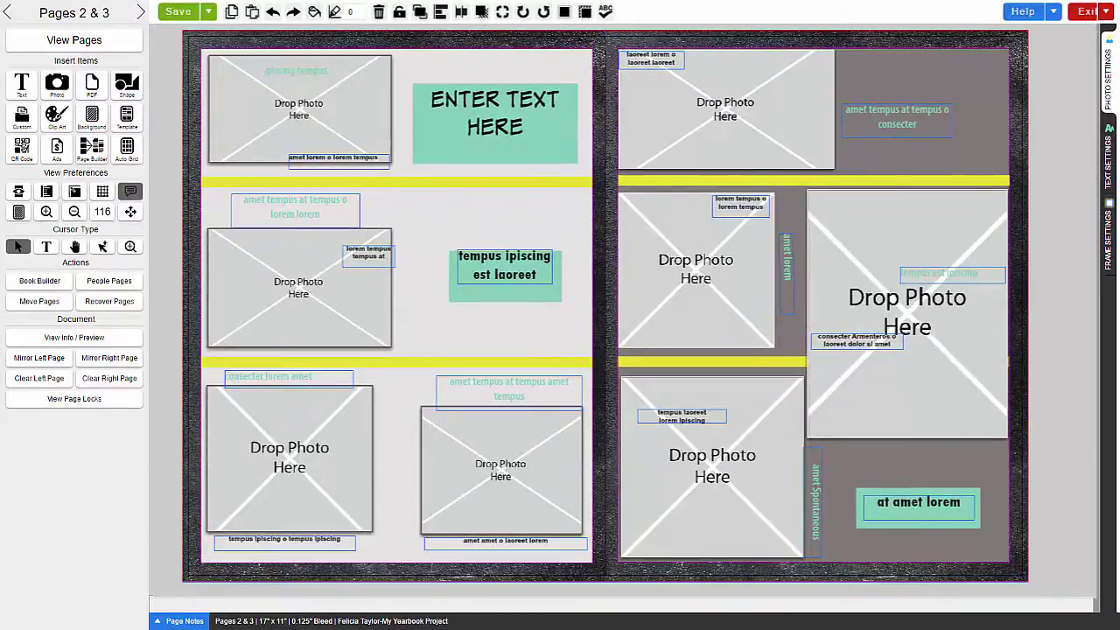
# Turn on the grid and move page 2's top-left photo frame left toward the page edge
pyautogui.moveTo(343, 135); pyautogui.dragTo(403, 125)
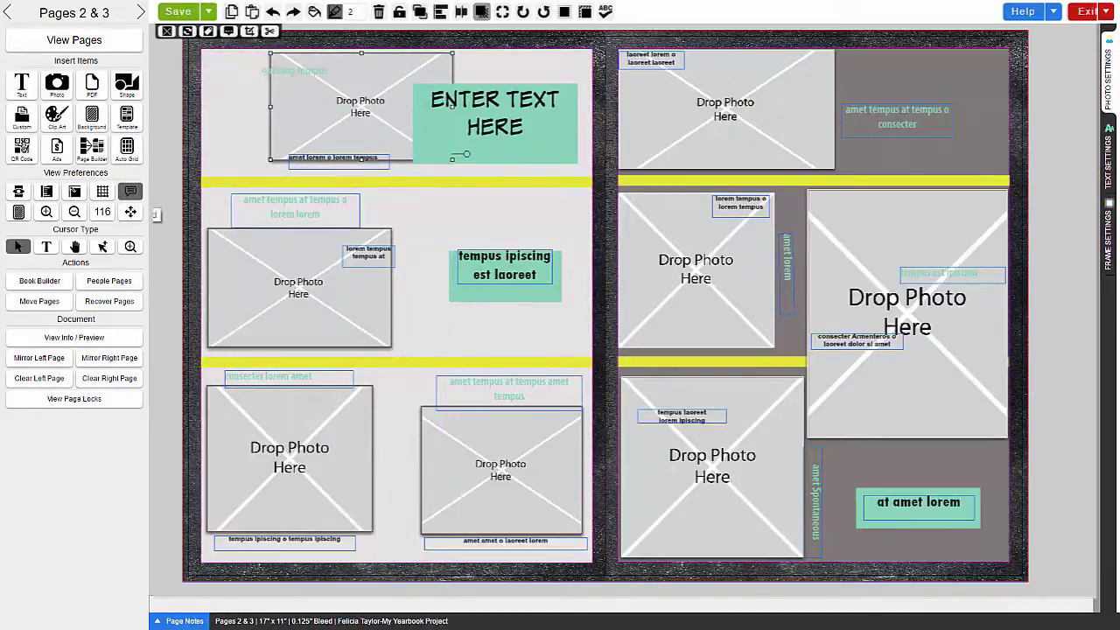
pyautogui.click(331, 125)
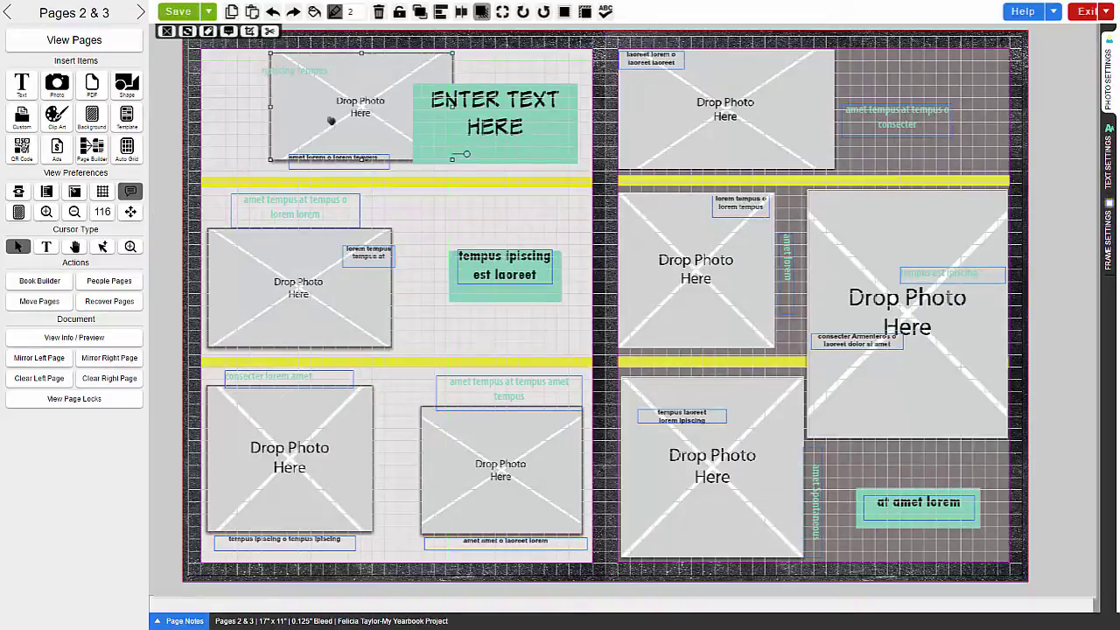
pyautogui.moveTo(330, 121); pyautogui.dragTo(286, 123)
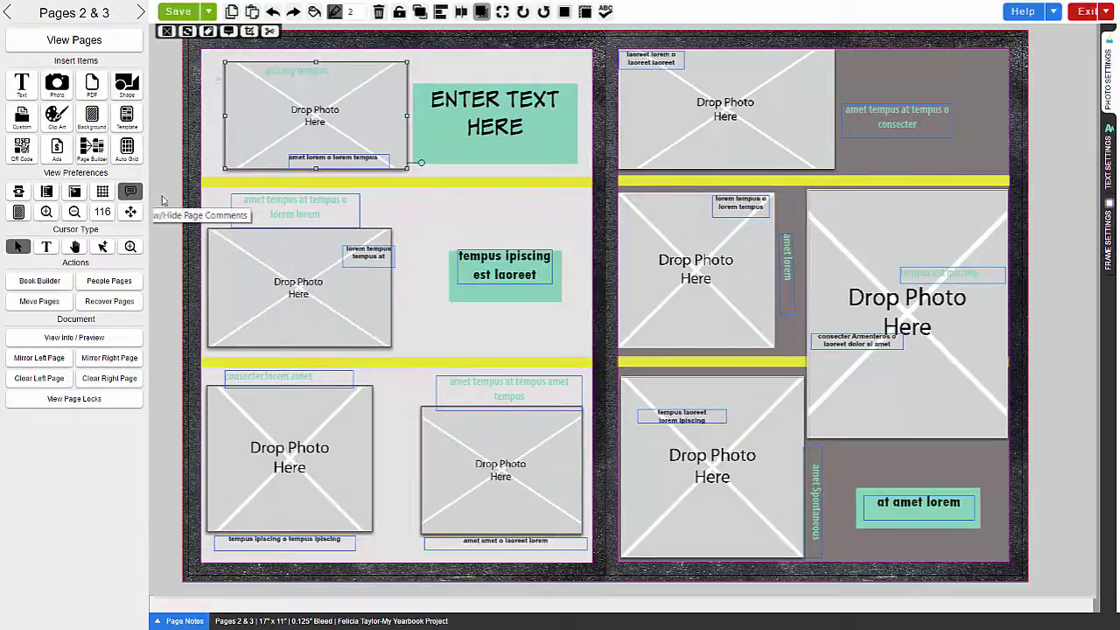
# Add the comment 'Work on this page' to page 2, pin it to the top-left photo frame, and view Page Notes
pyautogui.rightClick(411, 204)
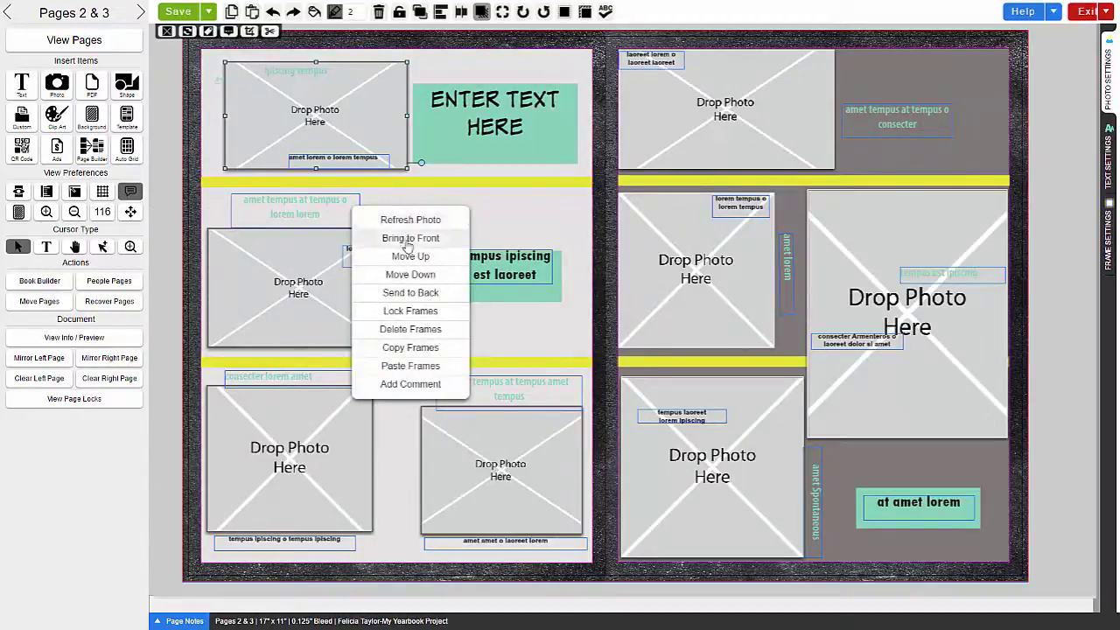
pyautogui.click(406, 385)
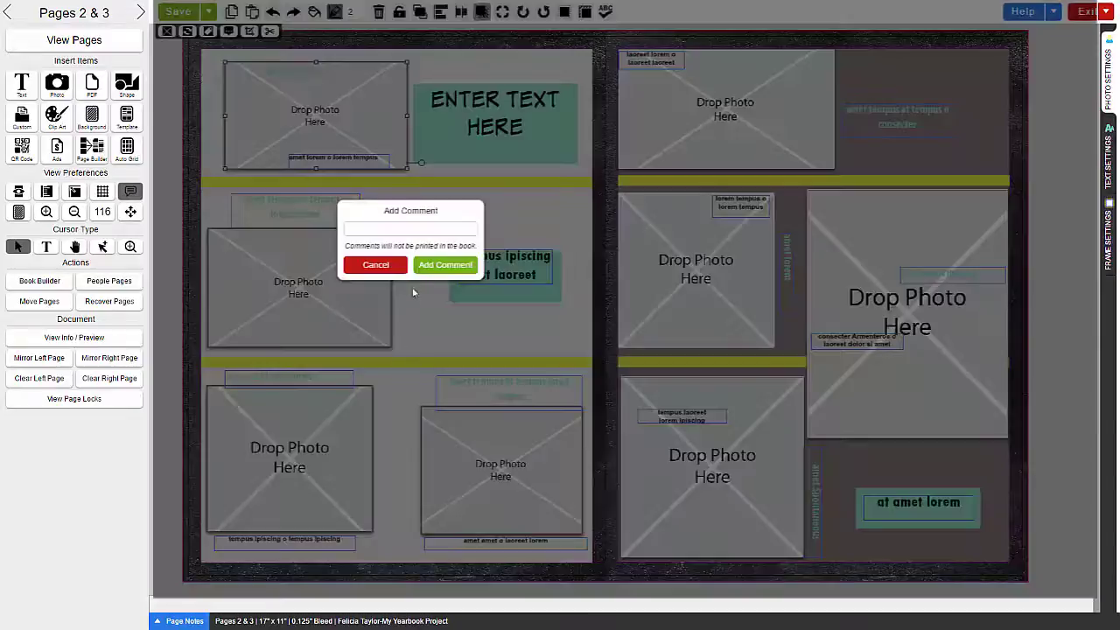
pyautogui.click(386, 229)
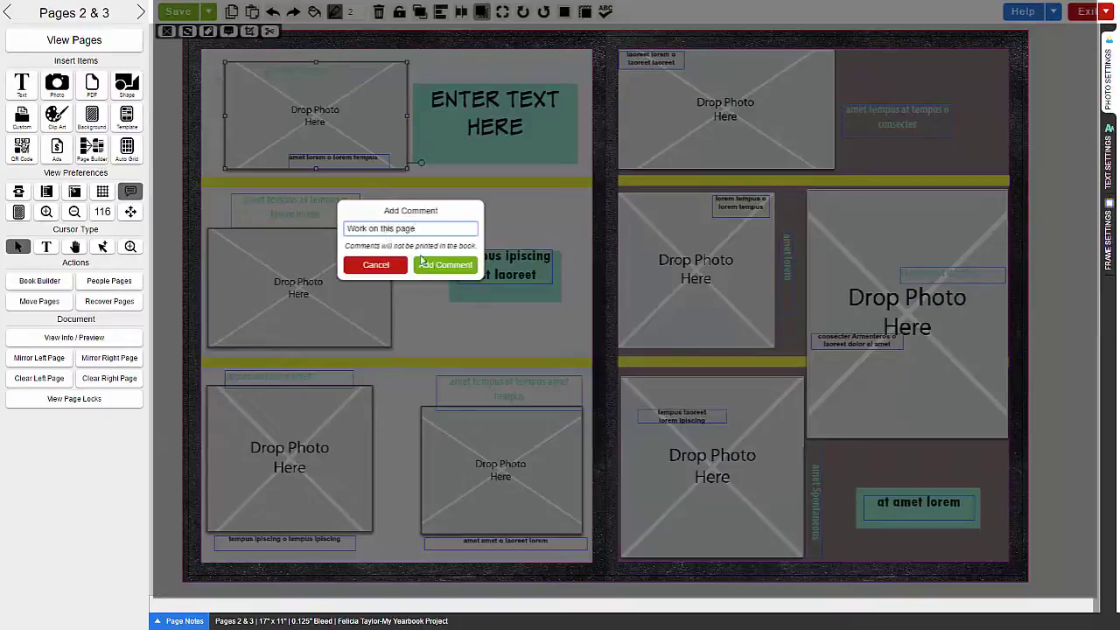
pyautogui.click(427, 263)
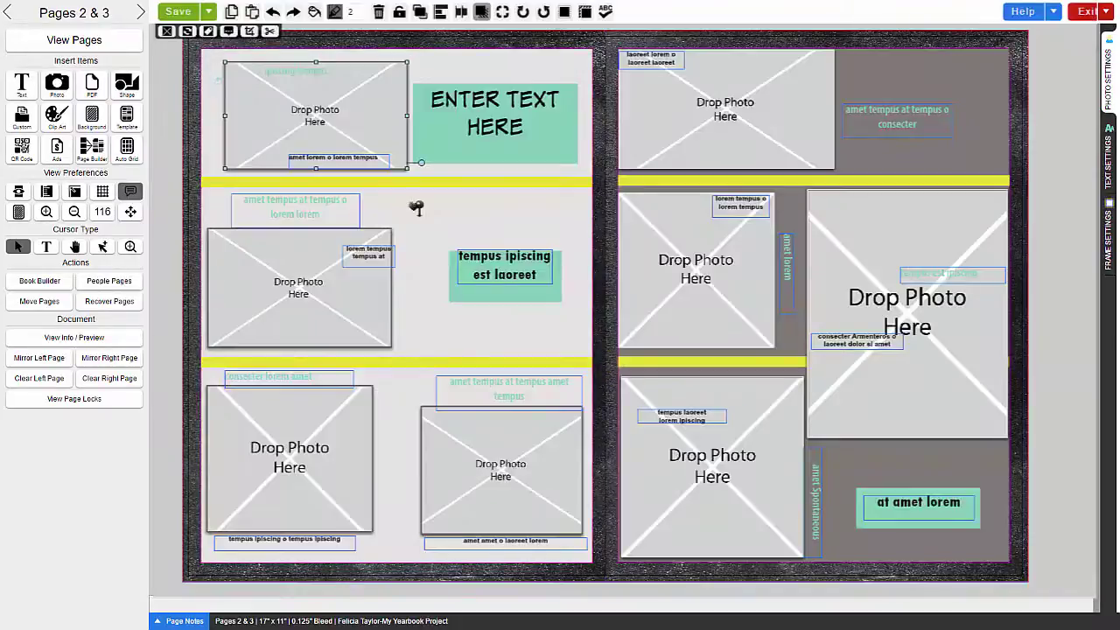
pyautogui.moveTo(415, 208); pyautogui.dragTo(350, 109)
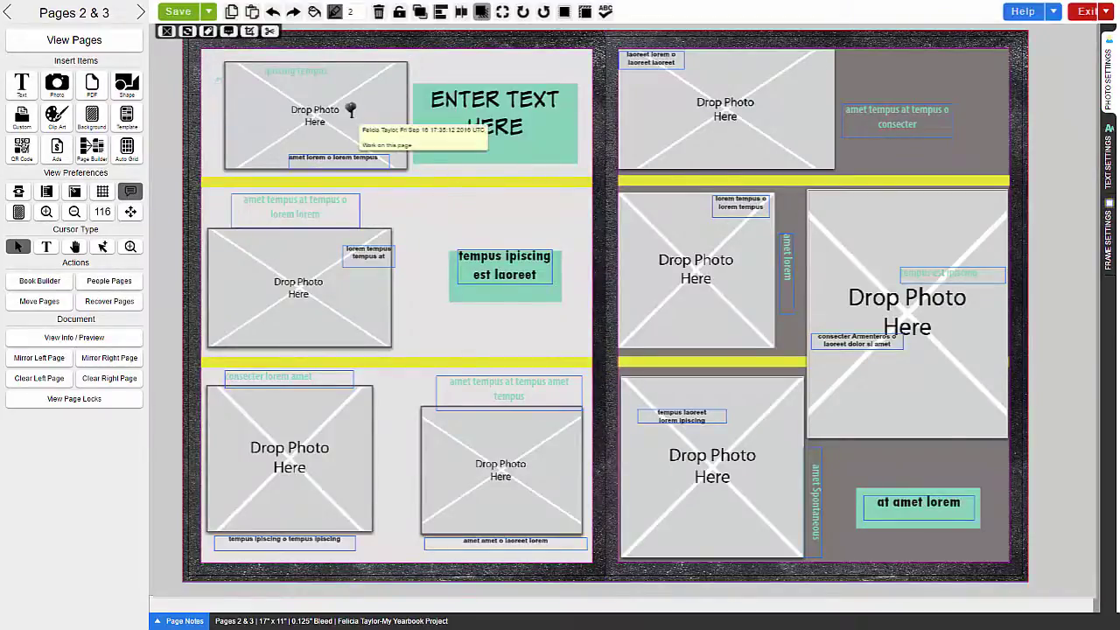
pyautogui.click(179, 620)
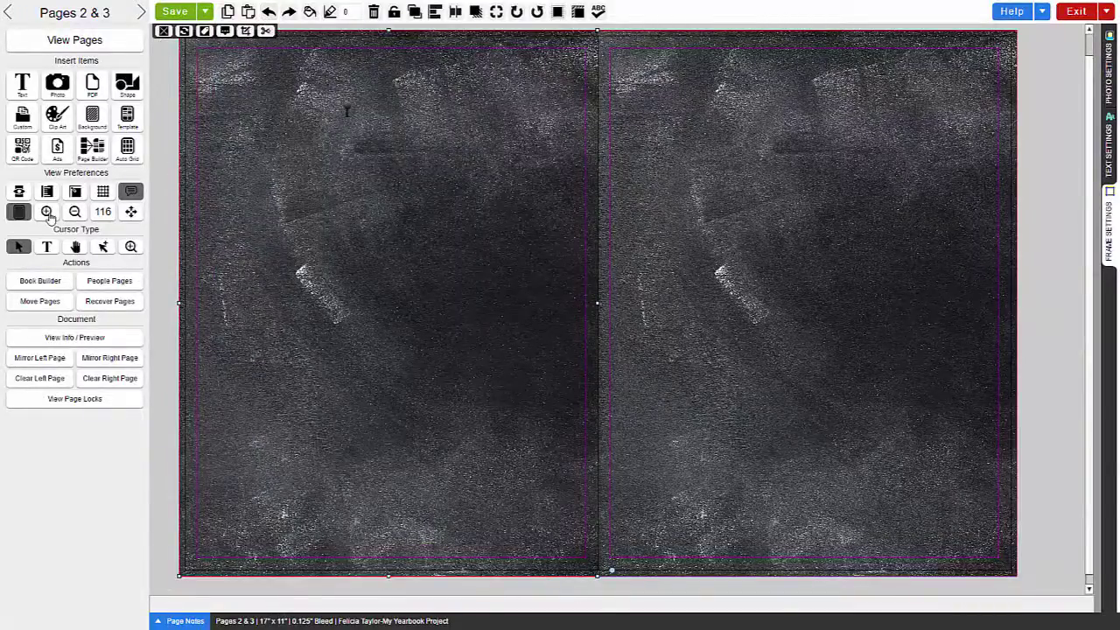
# Zoom in twice on the chalkboard background, then restore the page layout and fit the whole spread
pyautogui.click(47, 211)
pyautogui.click(47, 211)
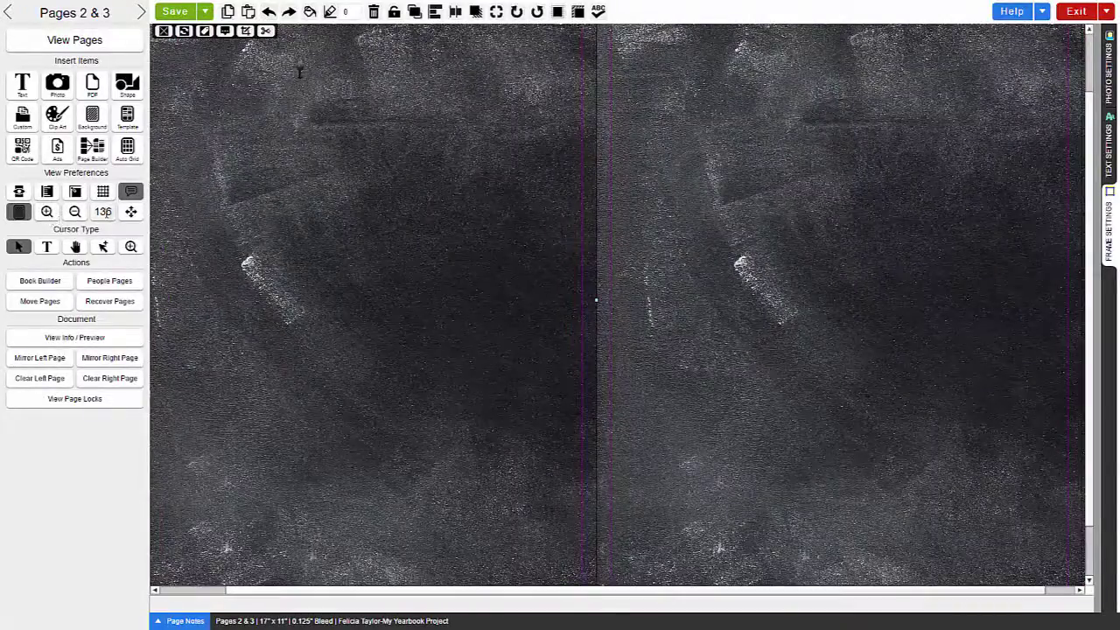
pyautogui.click(19, 214)
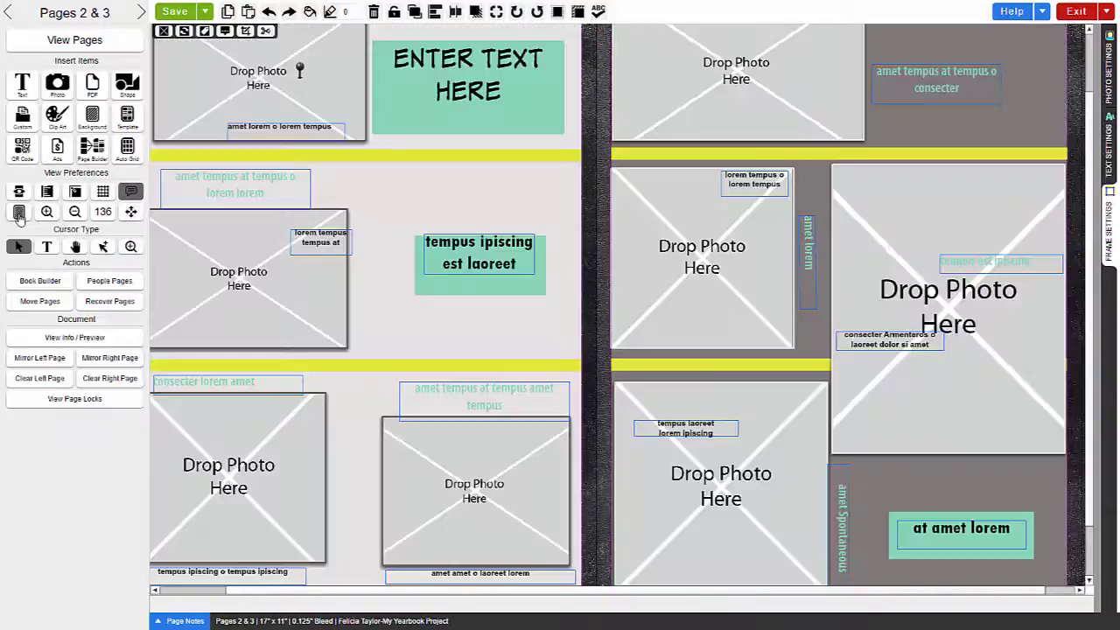
pyautogui.click(131, 214)
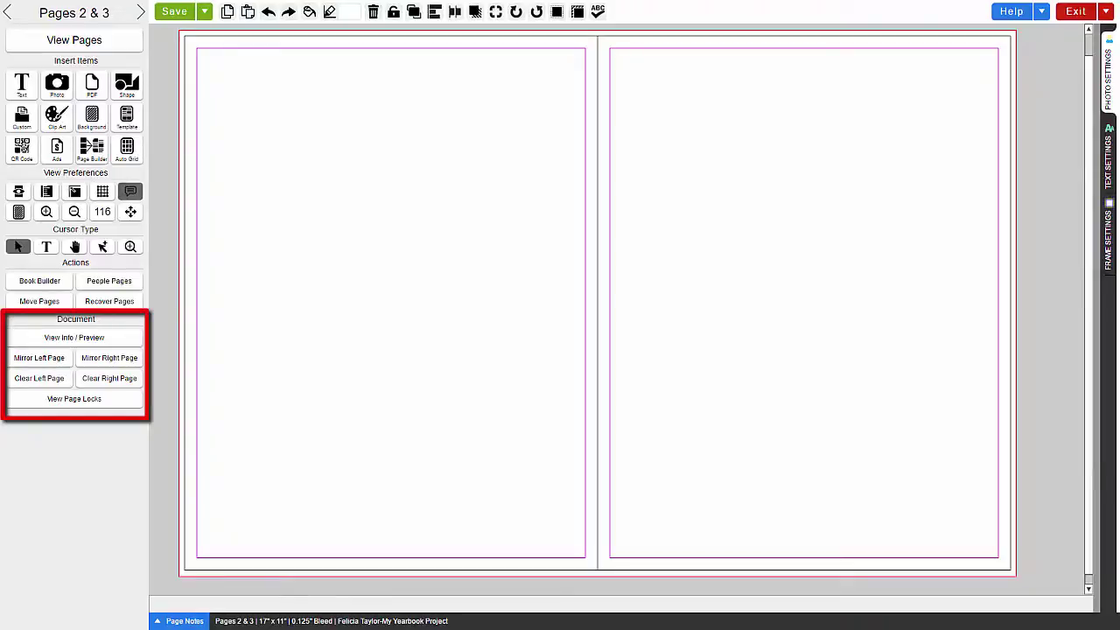
pyautogui.click(73, 340)
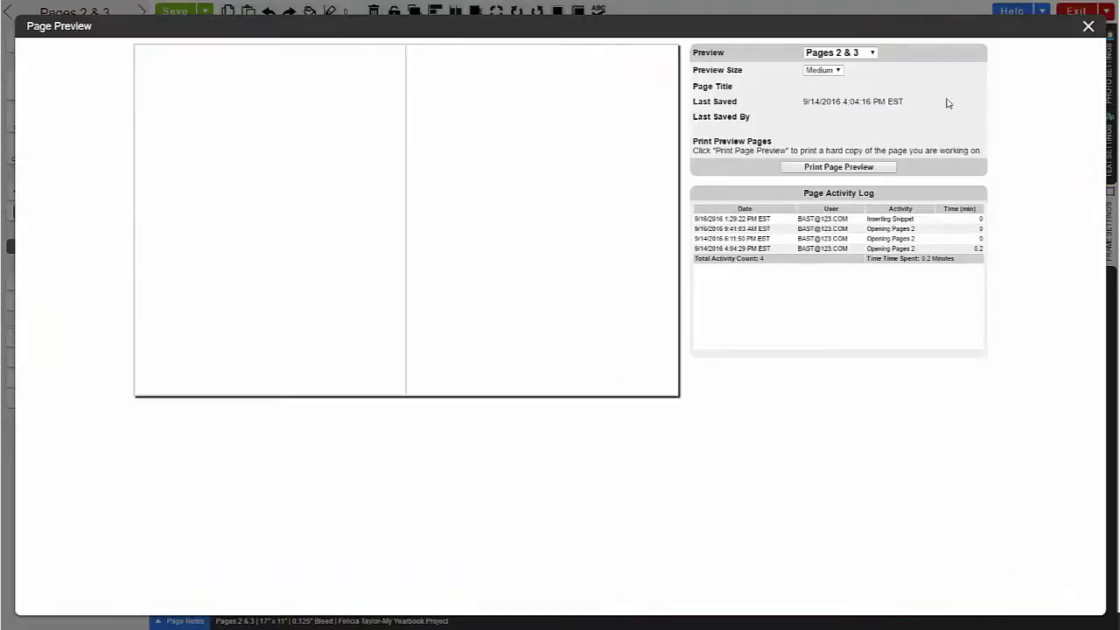
pyautogui.click(1088, 28)
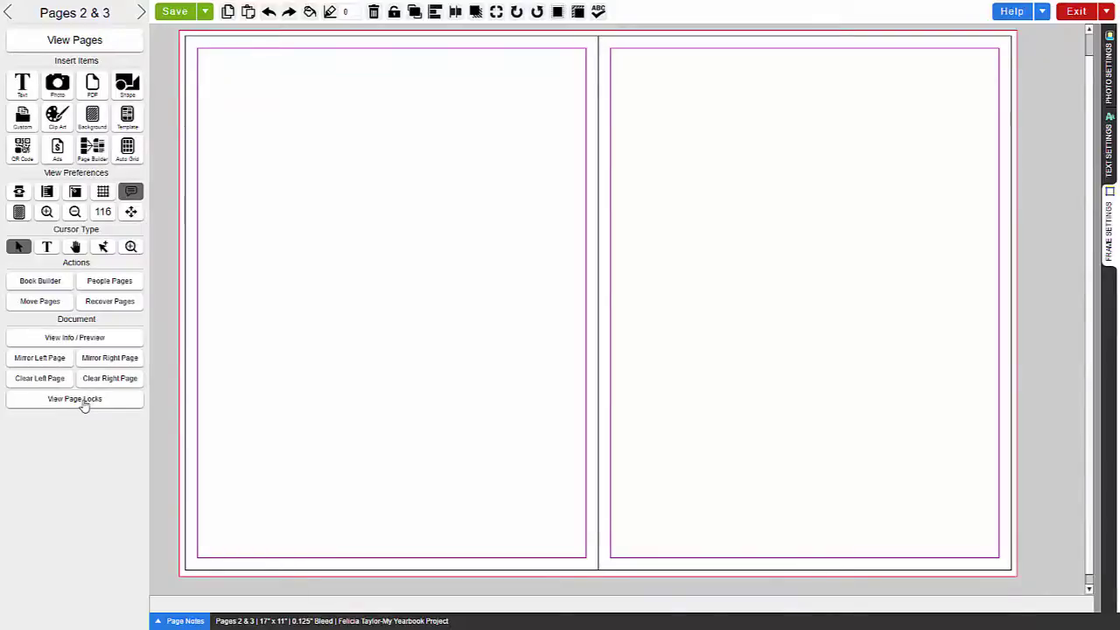
pyautogui.click(85, 404)
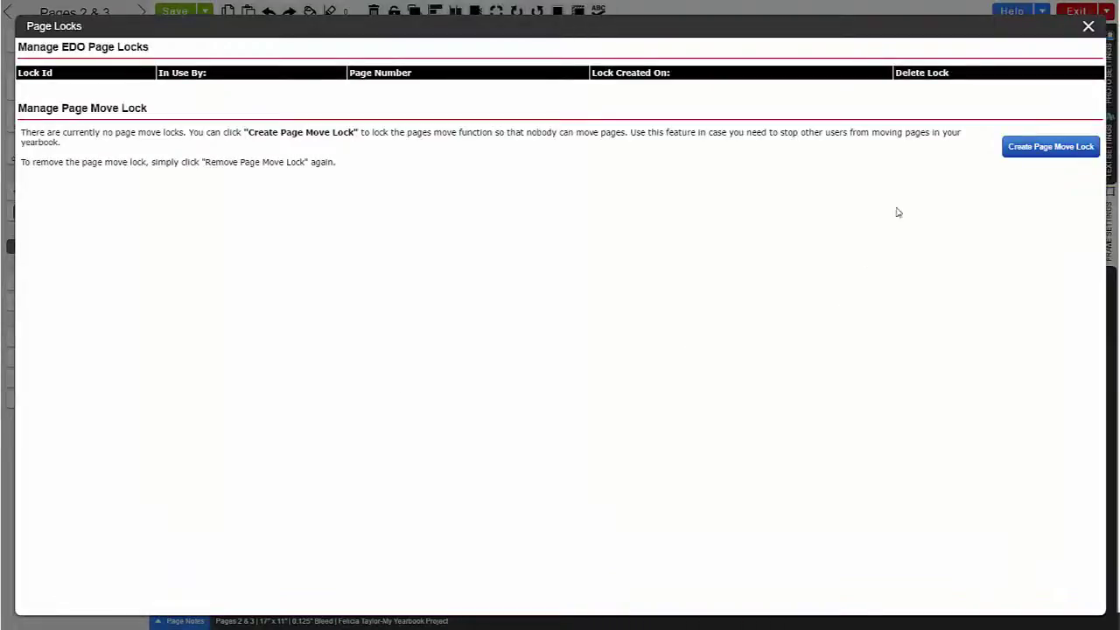
pyautogui.click(1088, 26)
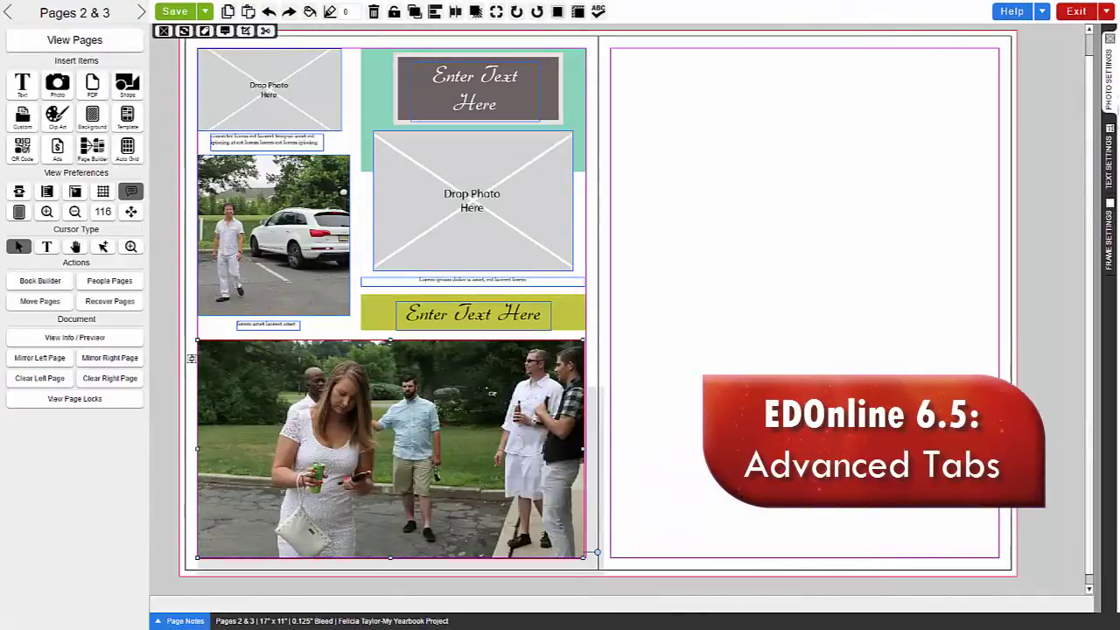
# Show Text Settings for the yellow Enter Text Here box on page 2 and expand Character Settings
pyautogui.click(1110, 87)
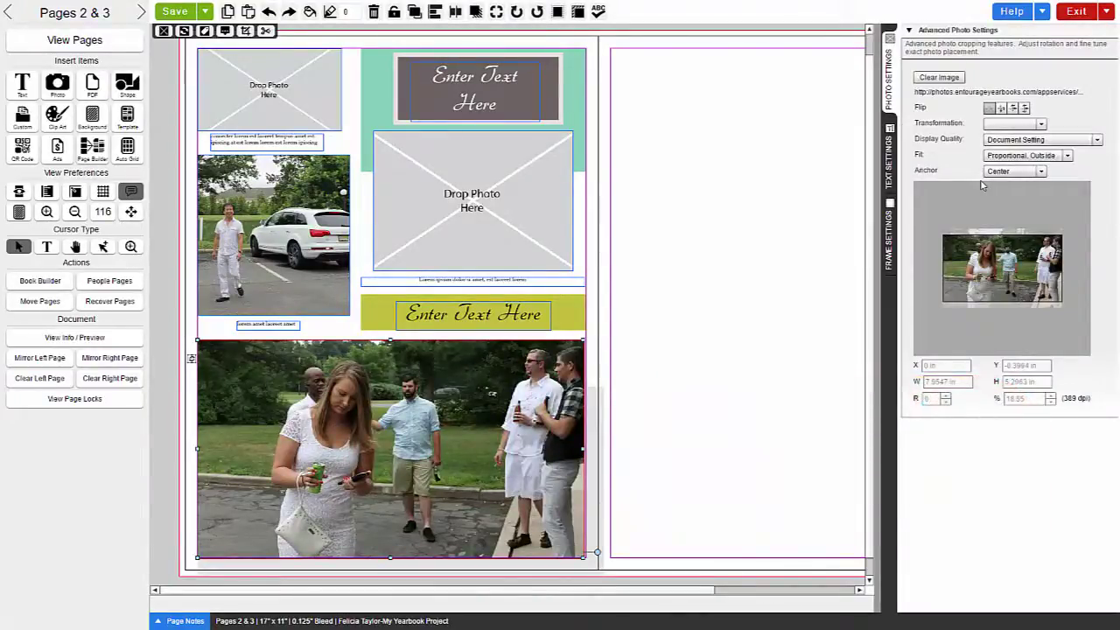
pyautogui.click(891, 168)
pyautogui.click(496, 322)
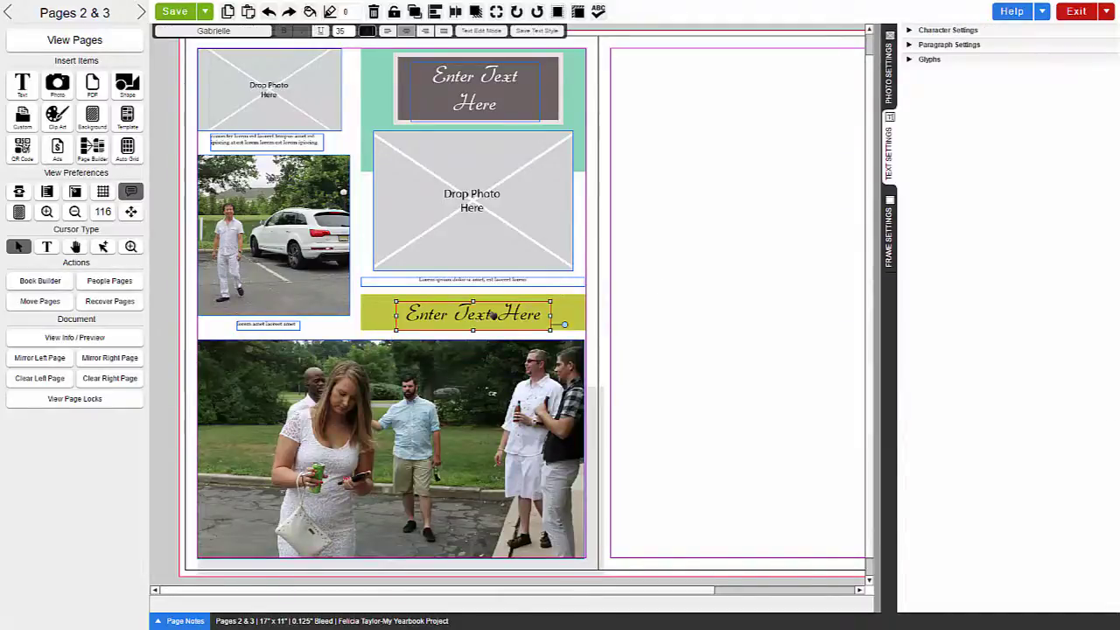
pyautogui.click(914, 32)
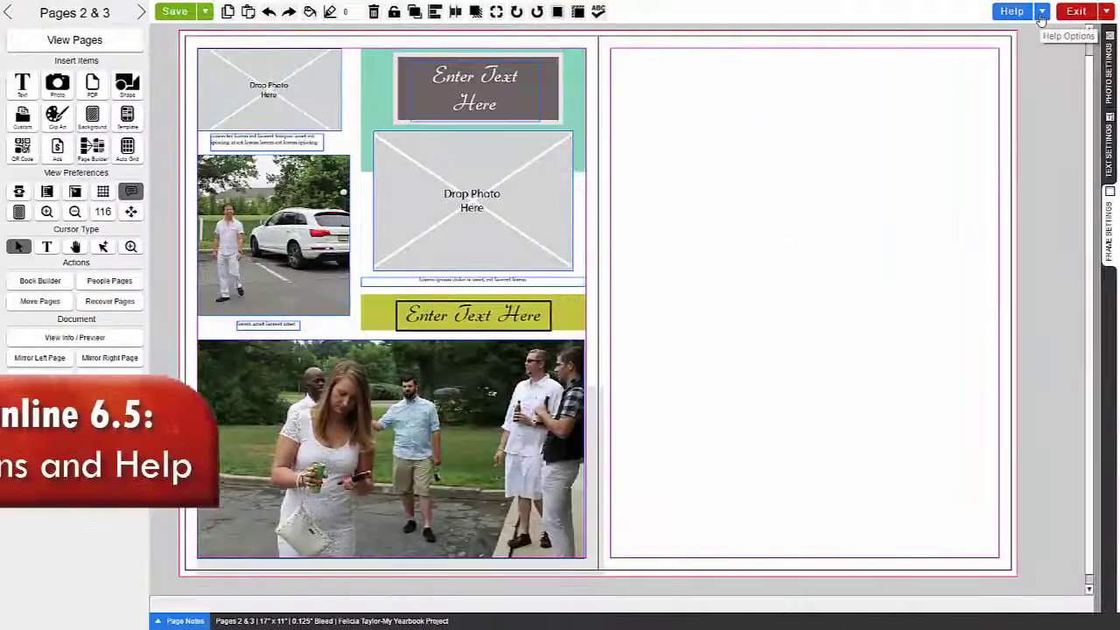
pyautogui.click(1041, 15)
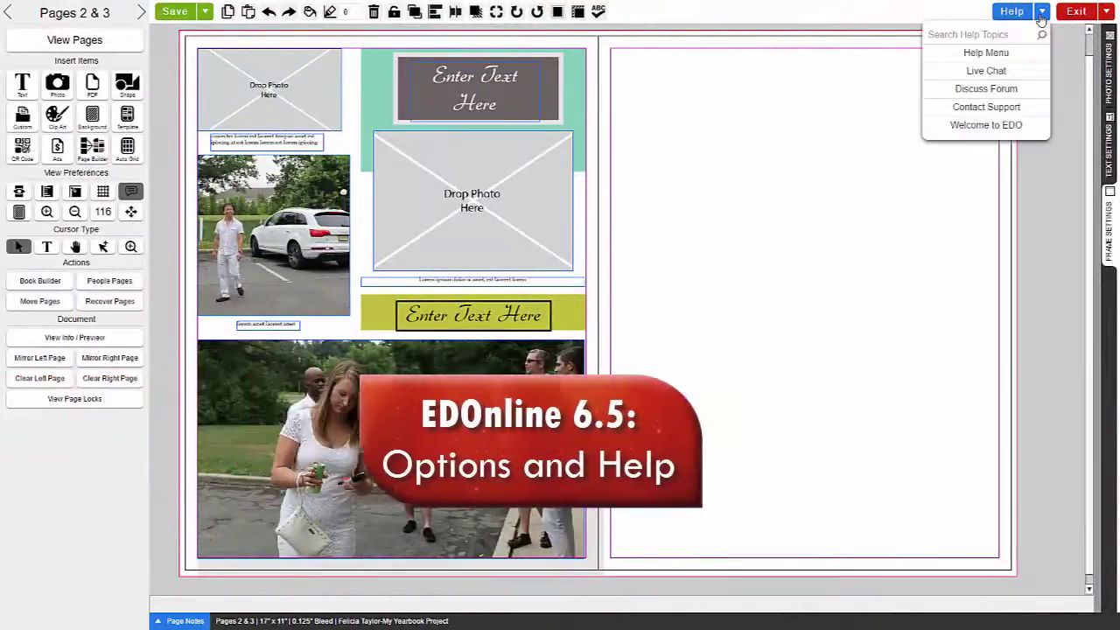
pyautogui.click(1015, 12)
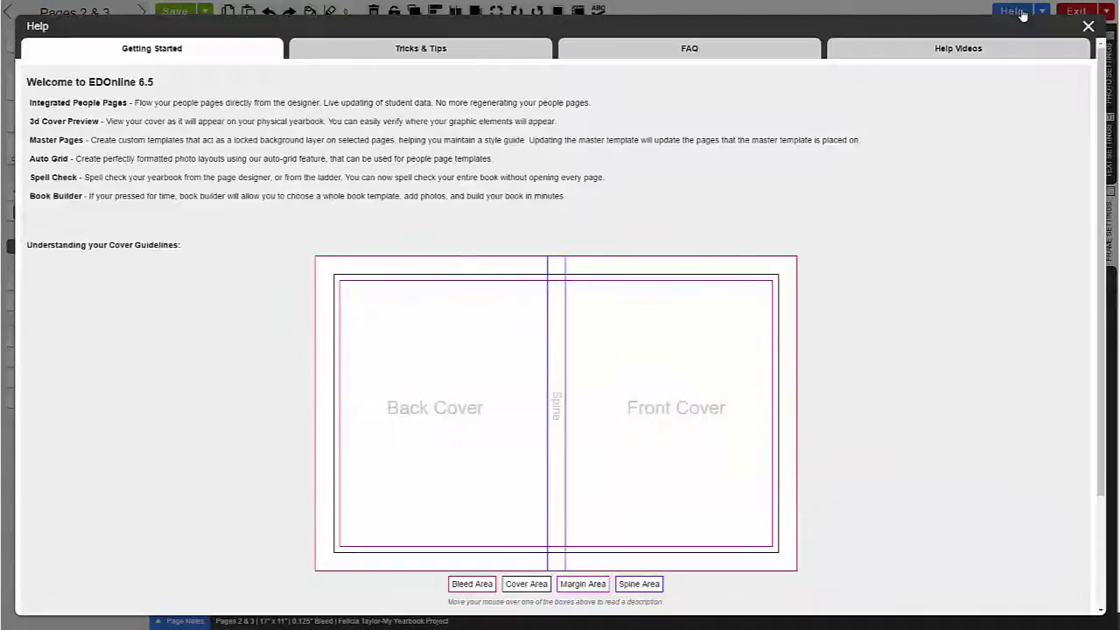
pyautogui.click(1021, 51)
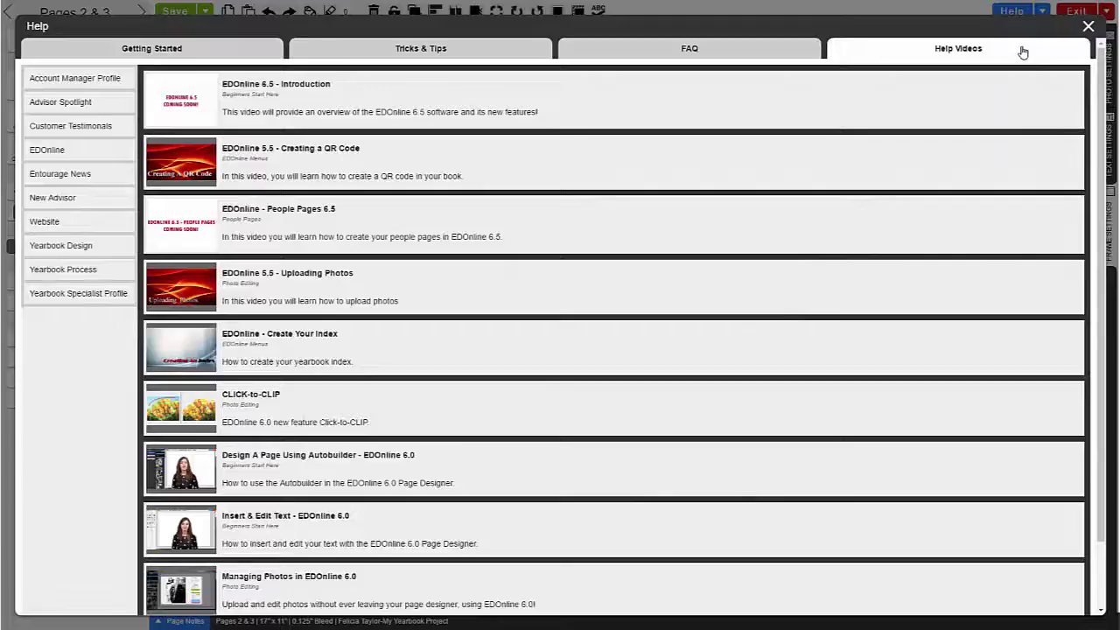
pyautogui.click(1089, 27)
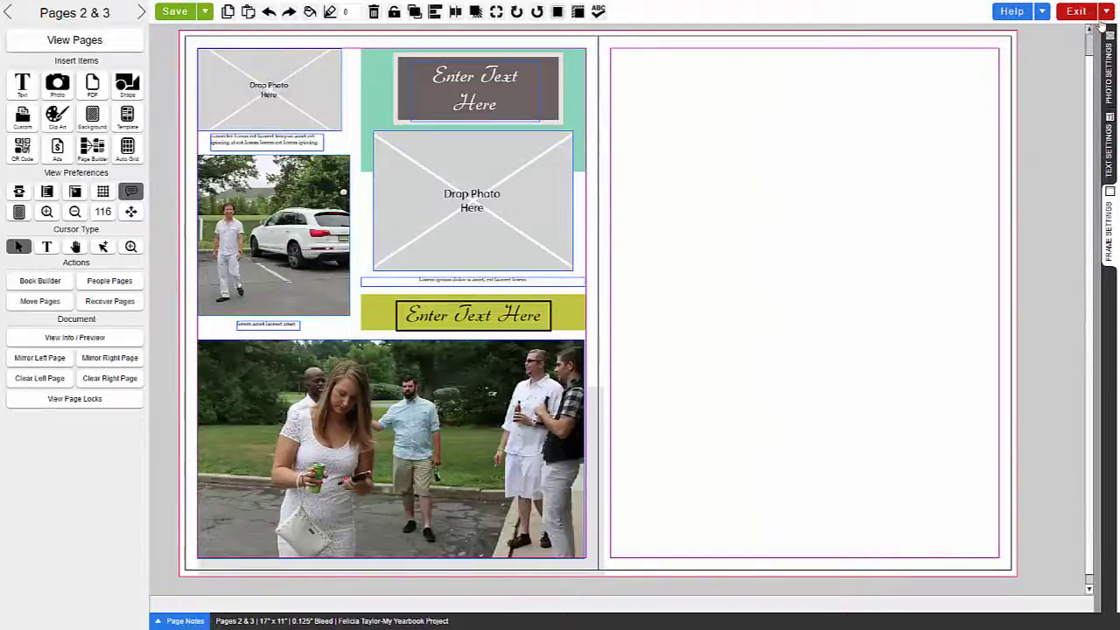